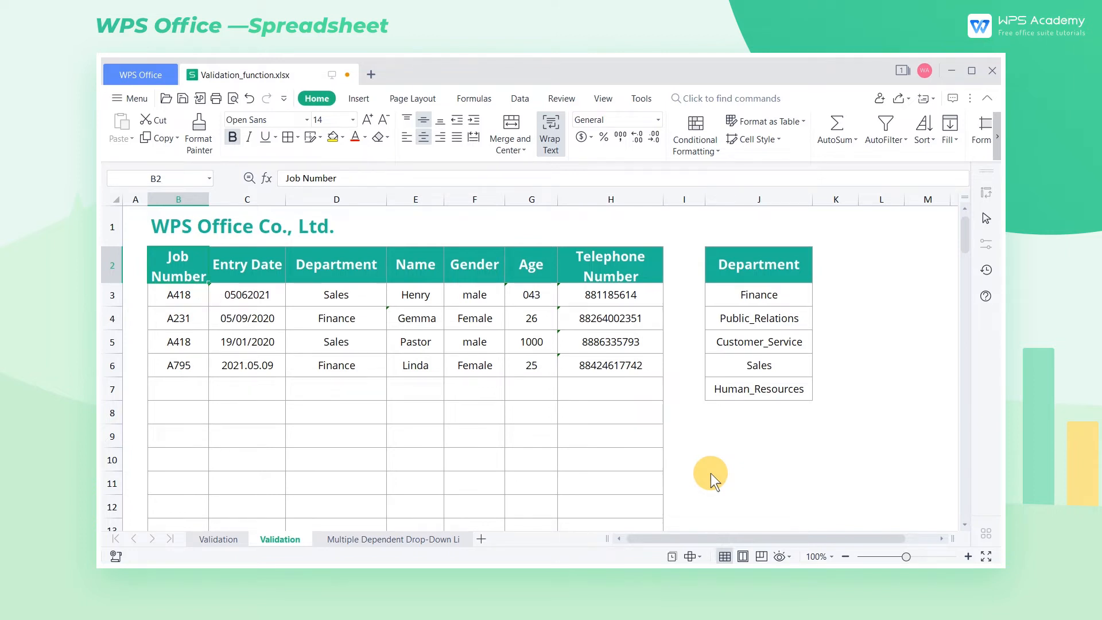
- Apply data validation to the Age cells G3:G14, allowing only whole numbers between 18 and 55
left_click_drag(550, 295, 531, 476)
scroll(645, 421, "up", 1)
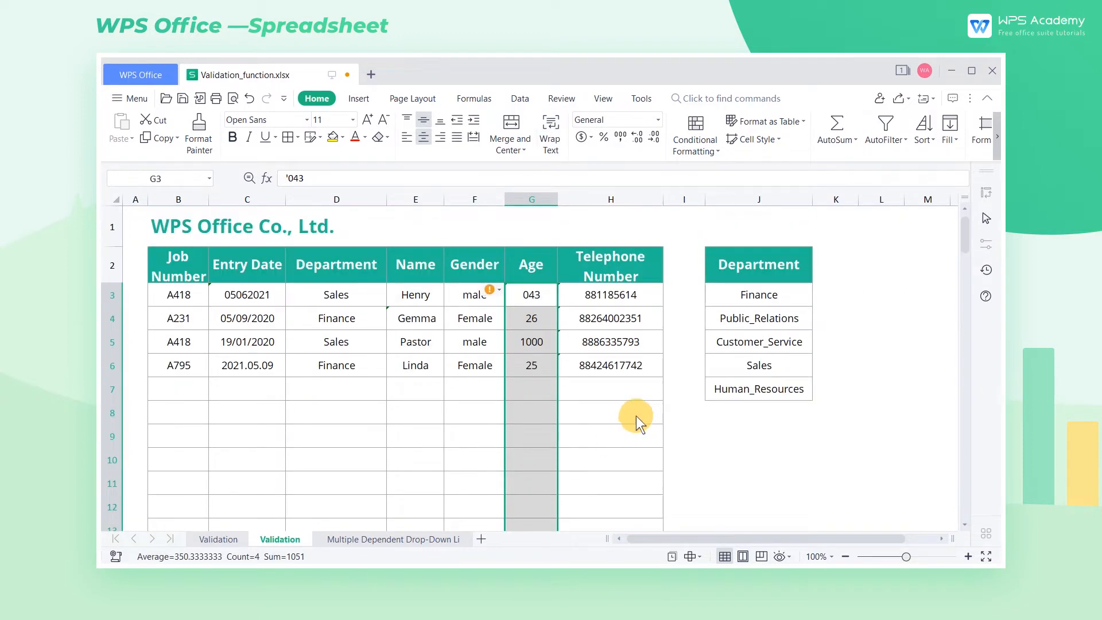
left_click(520, 99)
left_click(615, 141)
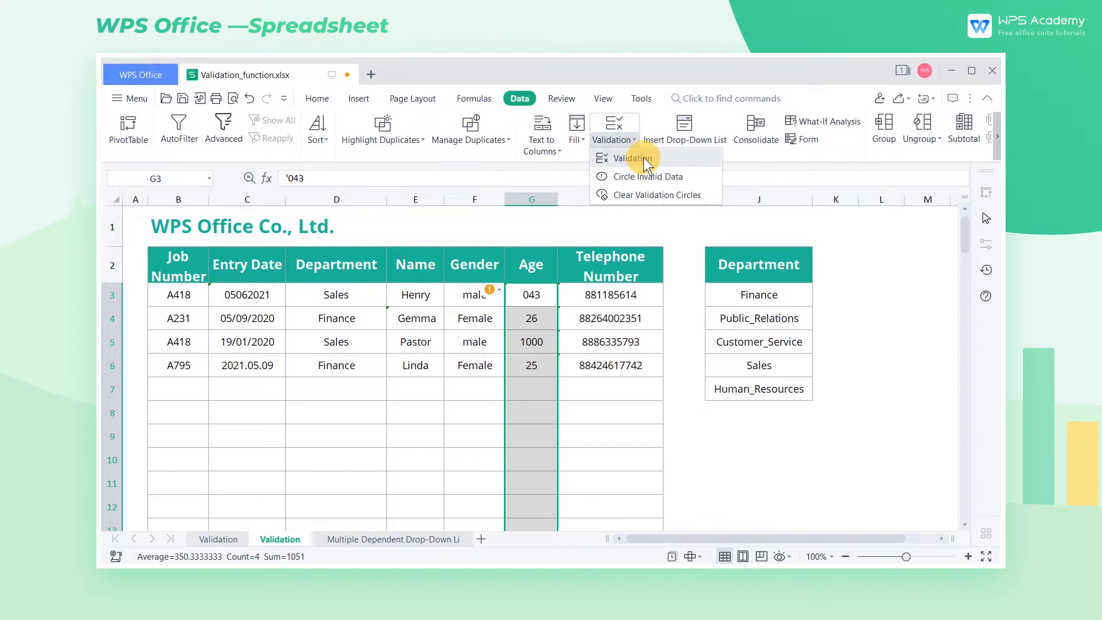
left_click(631, 159)
left_click_drag(619, 202, 844, 255)
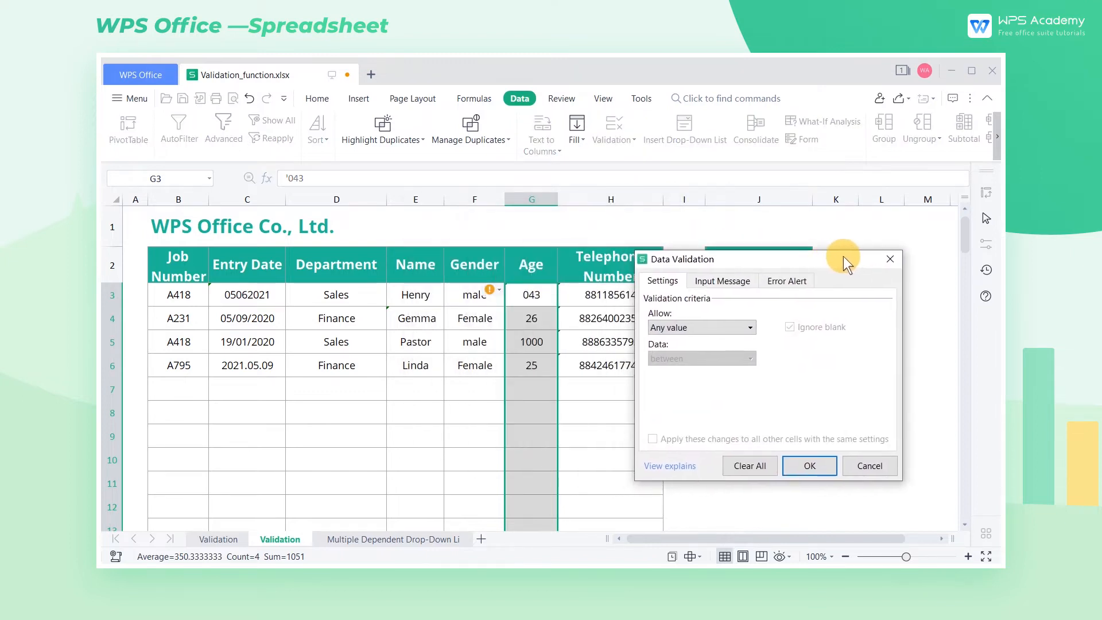
left_click(749, 331)
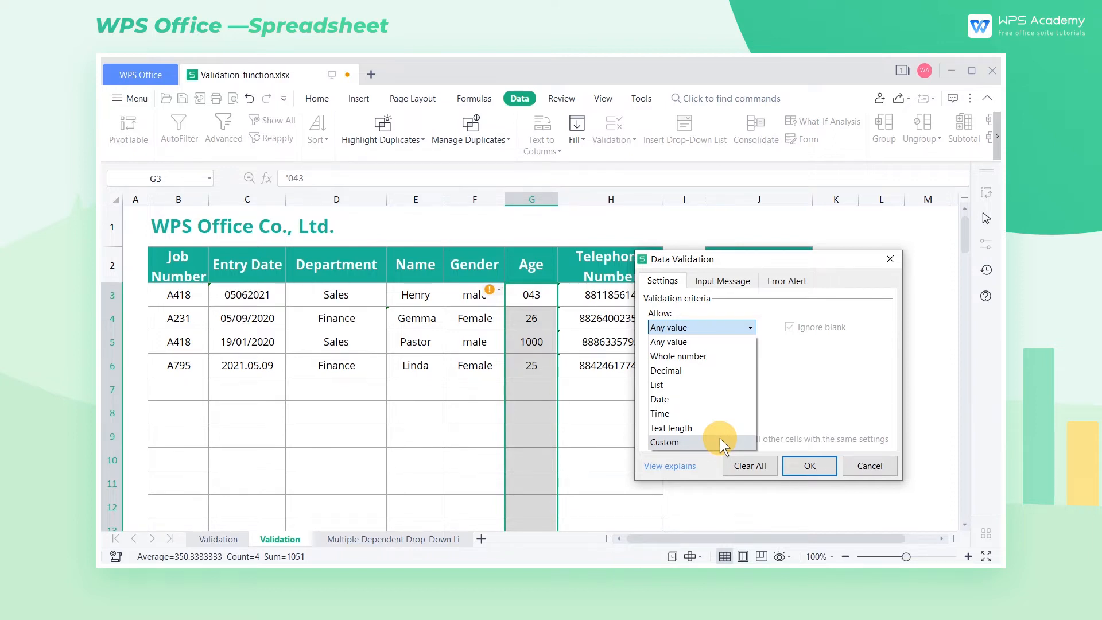
left_click(711, 359)
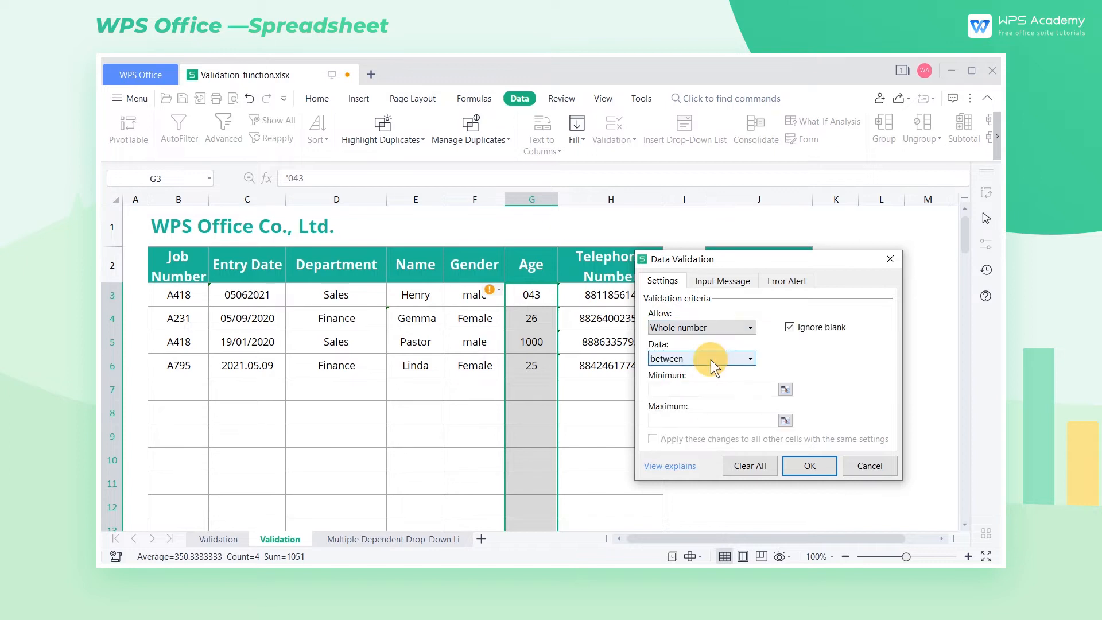
left_click(710, 388)
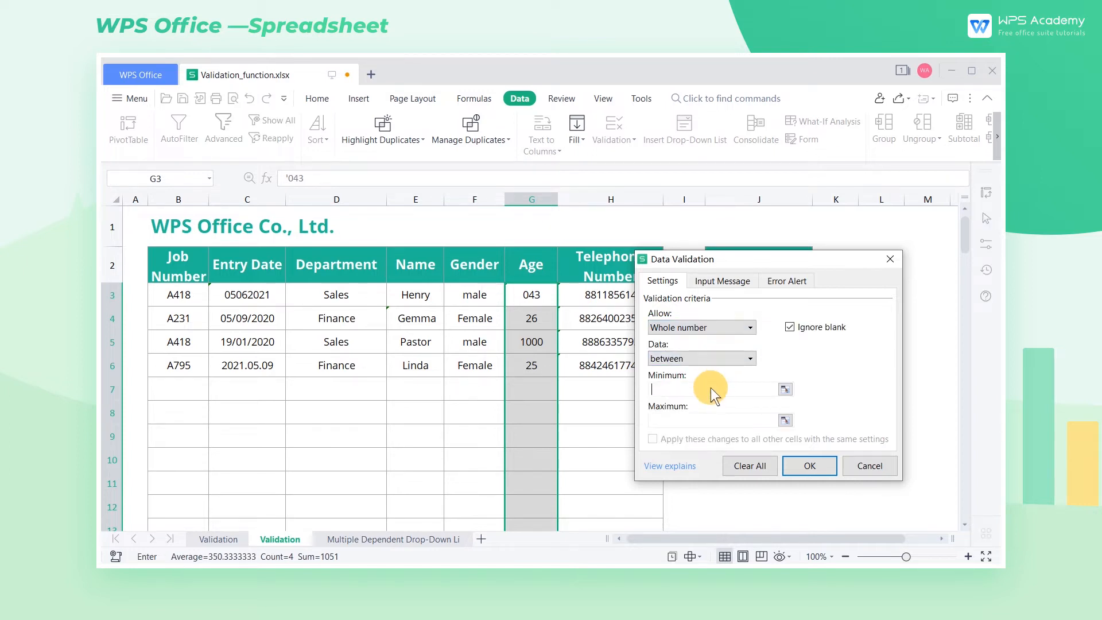
type("18")
left_click(715, 419)
type("55")
left_click(809, 465)
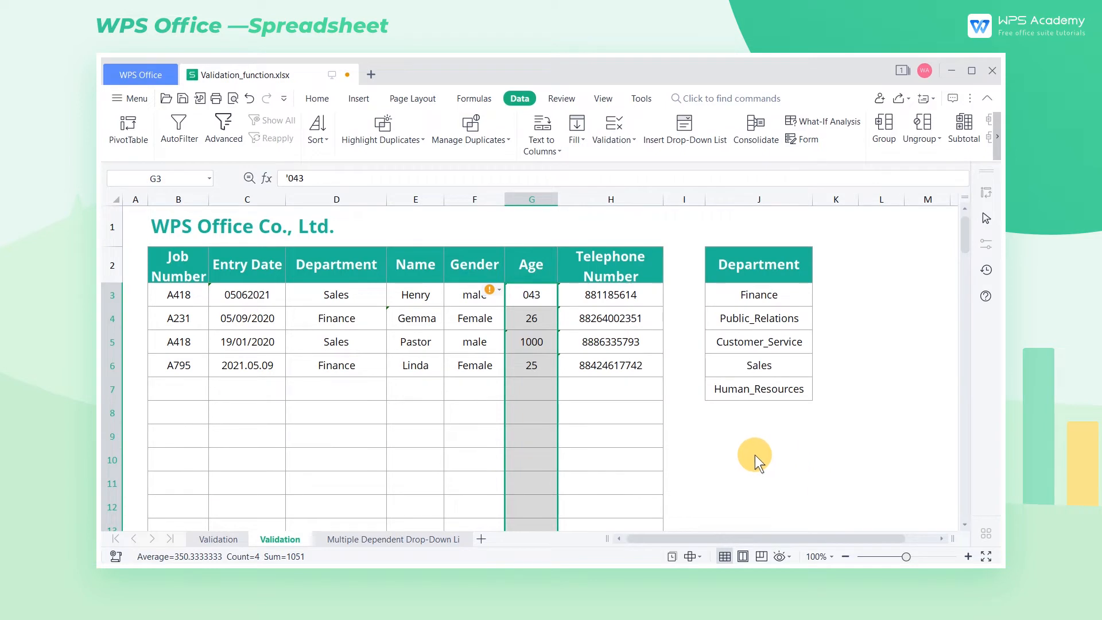
- Test the age rule by trying to enter 1000 in cell G7
left_click(545, 392)
type("1000")
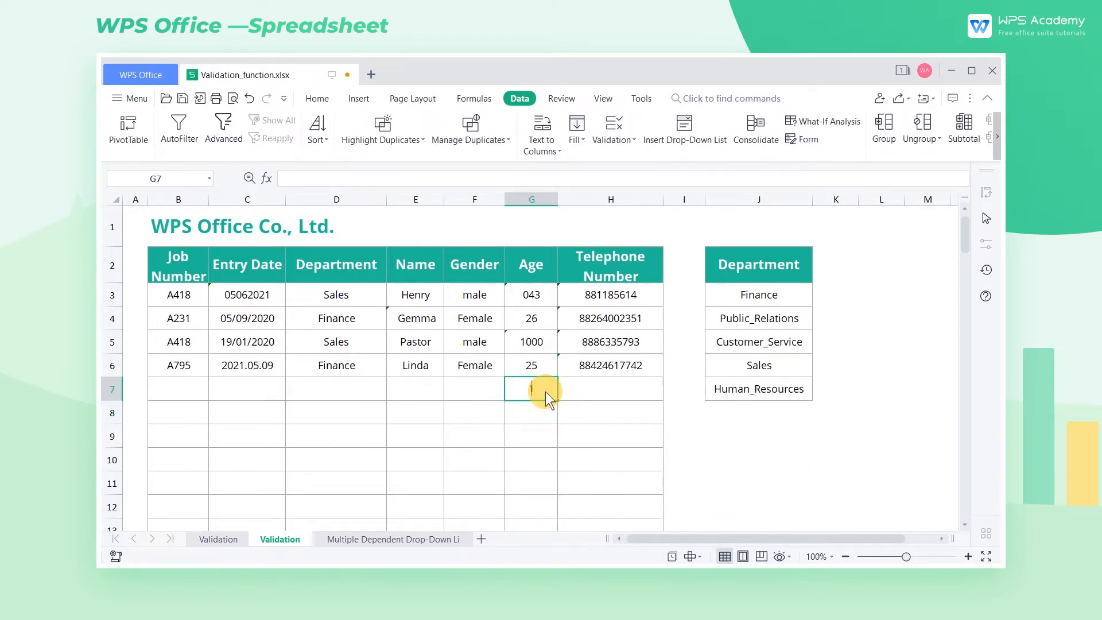
key("Return")
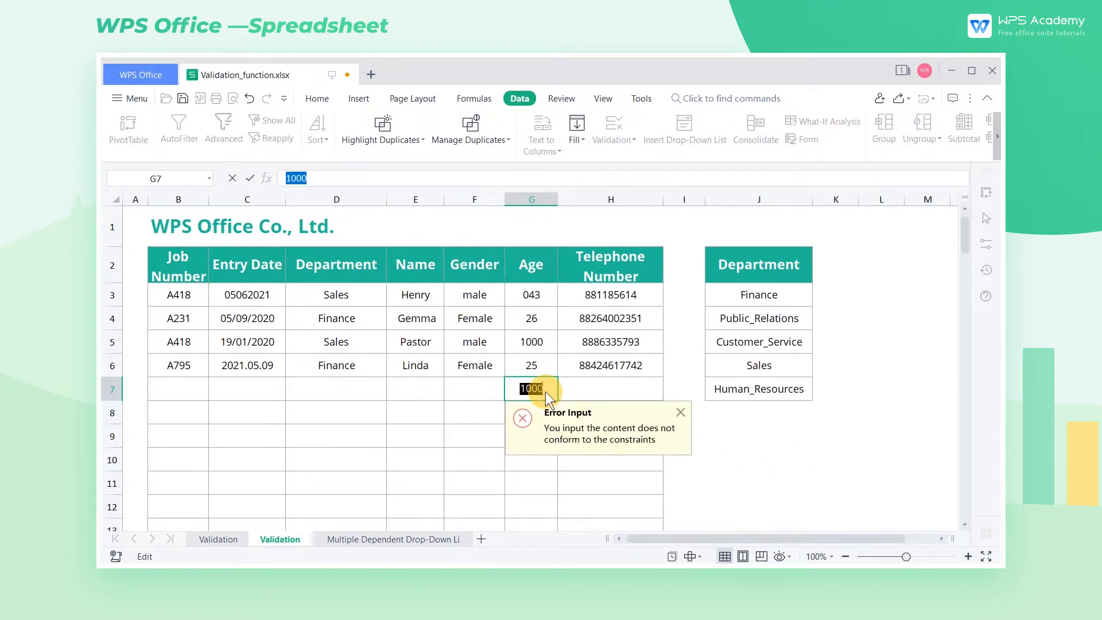
- Replace the entry in cell G7 with an age of 22
key("BackSpace")
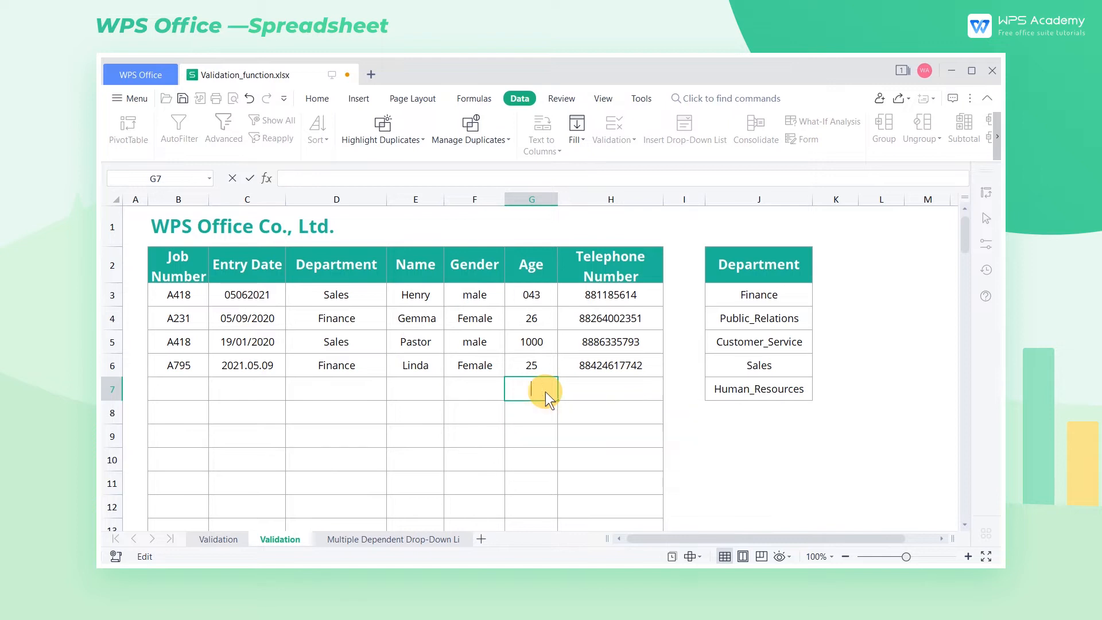
type("22")
key("Return")
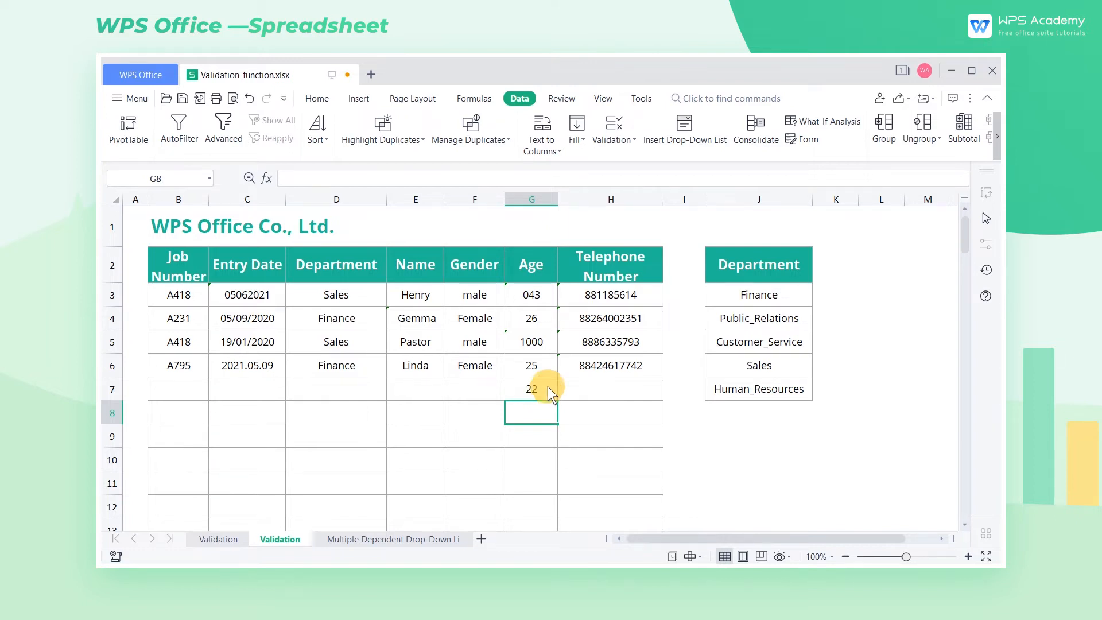
- Clear the data validation of cell G3 and of all other cells with the same settings
left_click(547, 304)
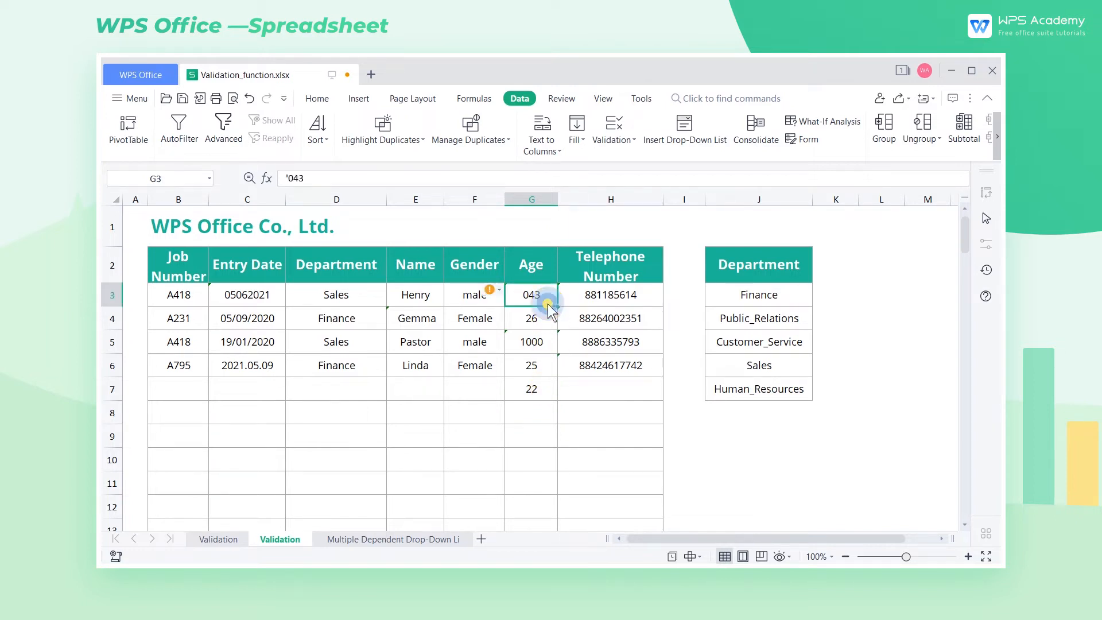
left_click(624, 139)
left_click(634, 155)
left_click_drag(584, 208, 817, 210)
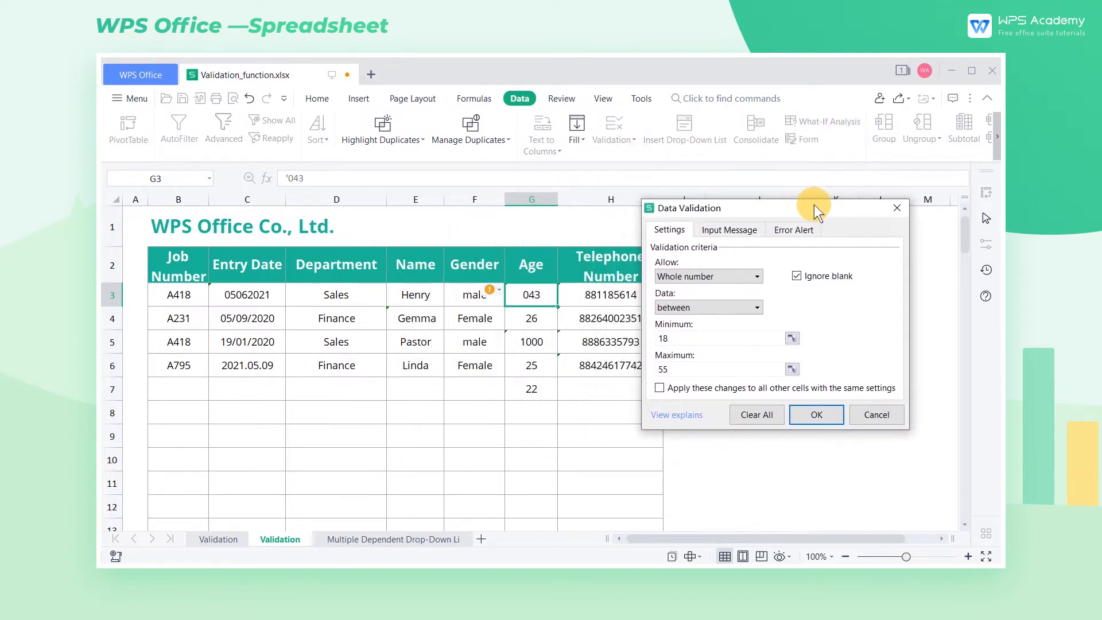
left_click(660, 388)
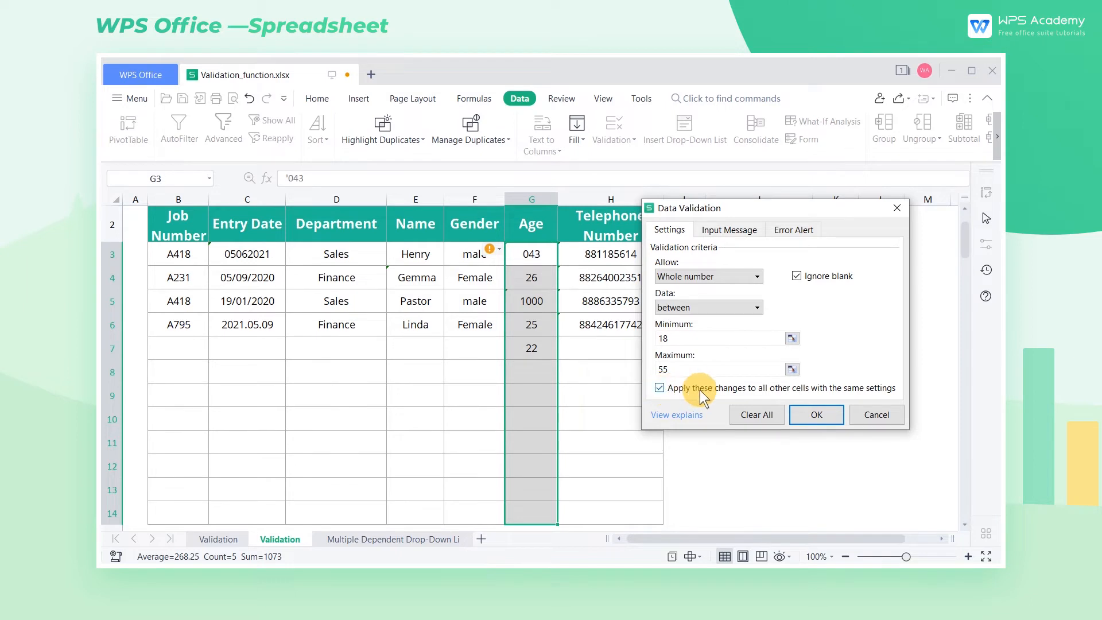
left_click(758, 411)
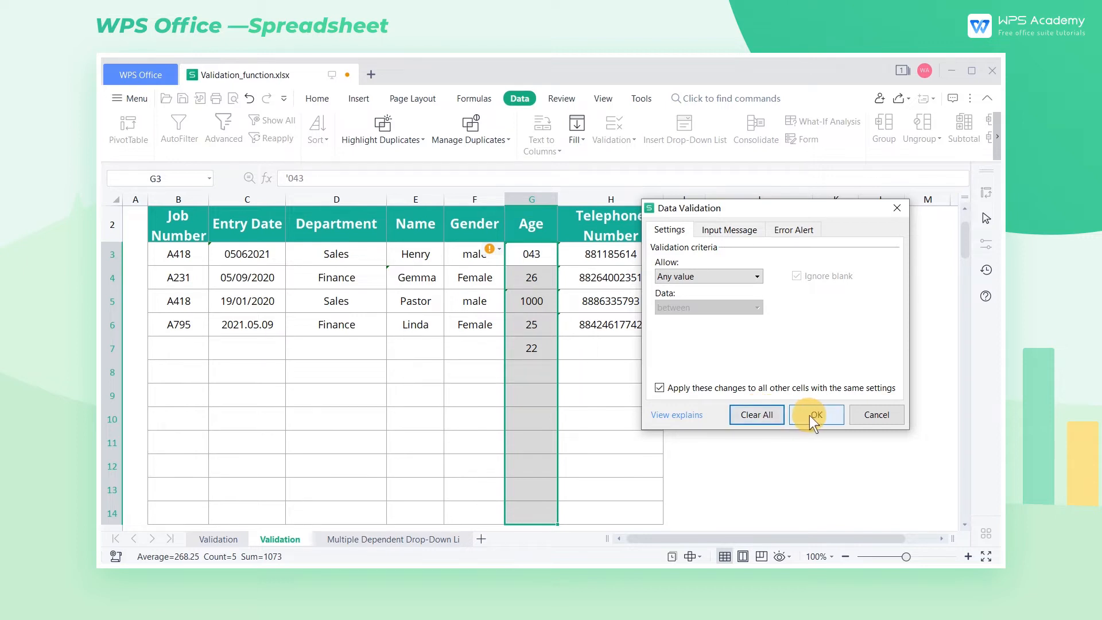
left_click(814, 415)
left_click(740, 393)
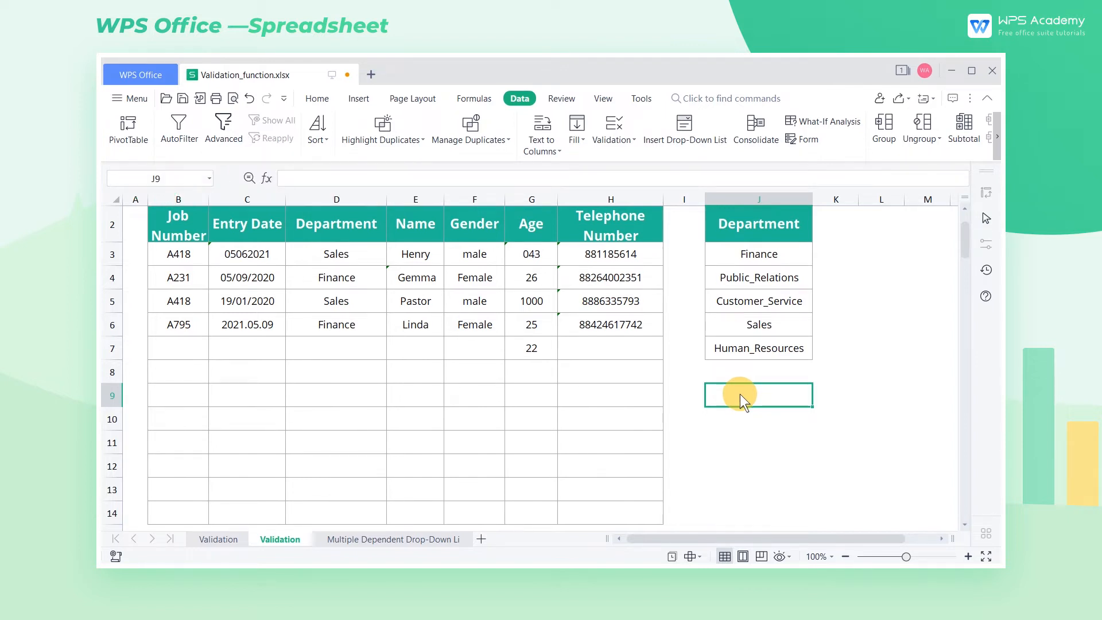
- Apply data validation to the Entry Date cells C3:C14, allowing only dates greater than 2020/01/01
left_click_drag(275, 256, 247, 509)
left_click(613, 139)
left_click(626, 155)
left_click_drag(617, 190, 793, 246)
left_click(704, 330)
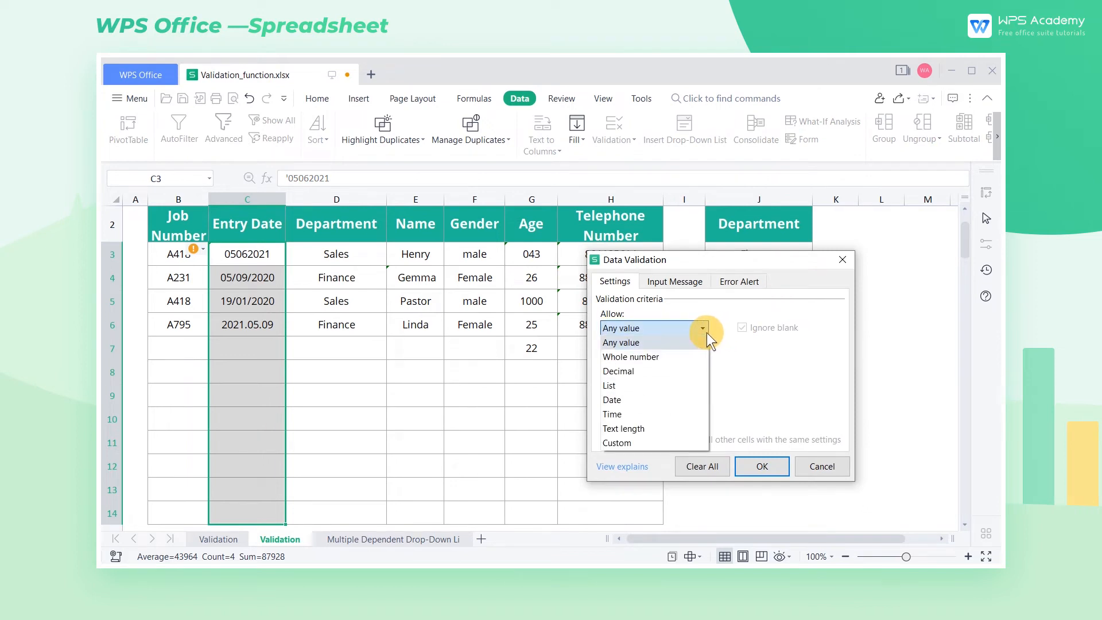
left_click(661, 398)
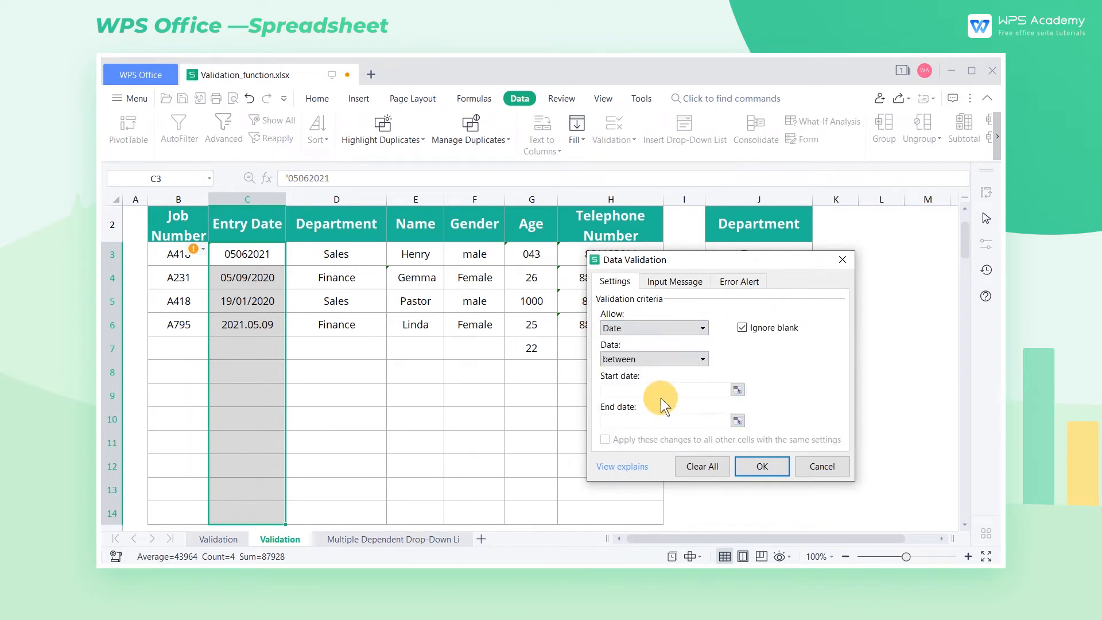
left_click(672, 360)
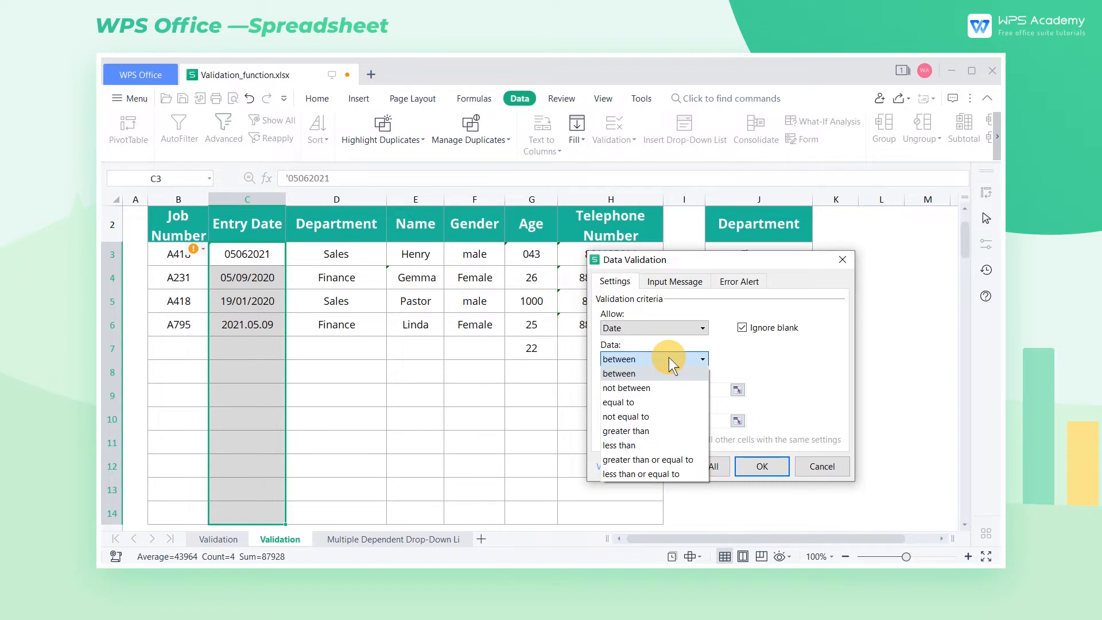
left_click(660, 431)
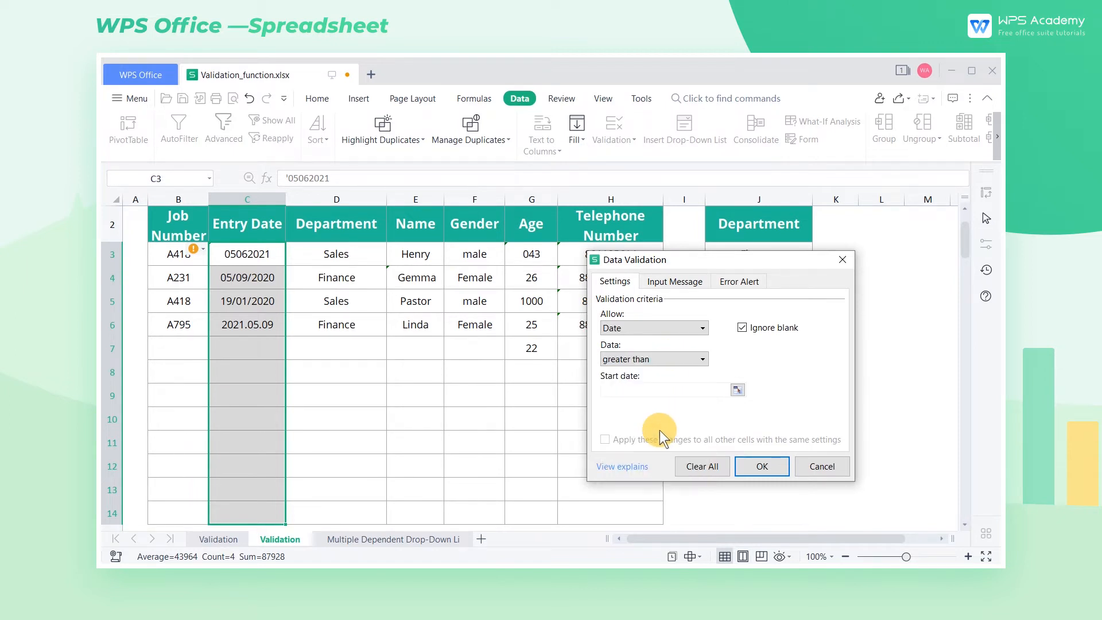
left_click(670, 390)
type("2020")
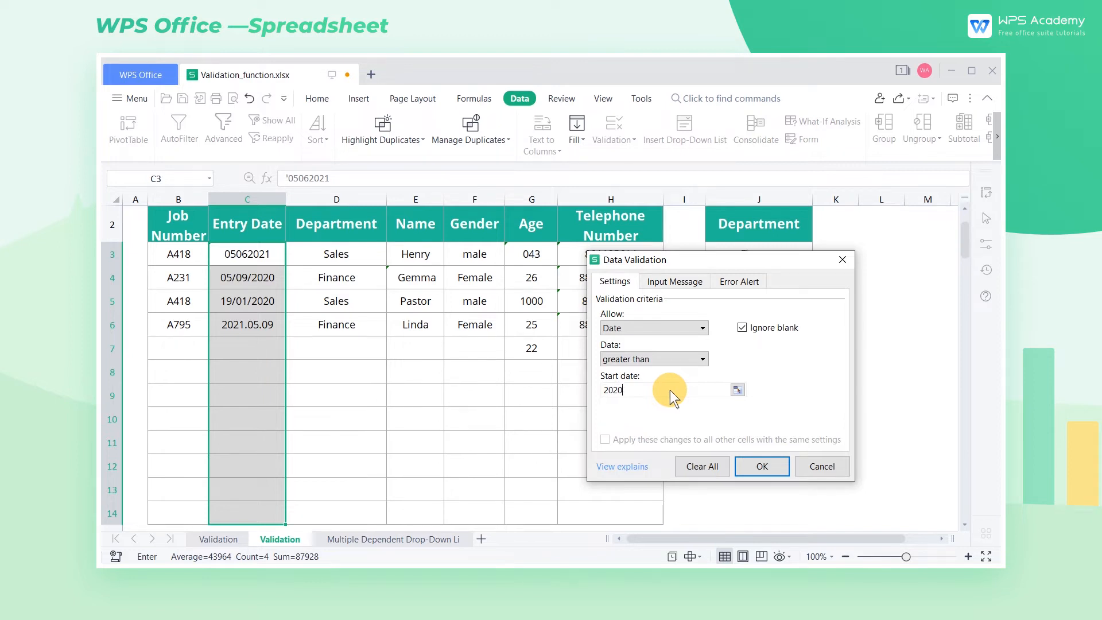
type("/01/01")
left_click(764, 466)
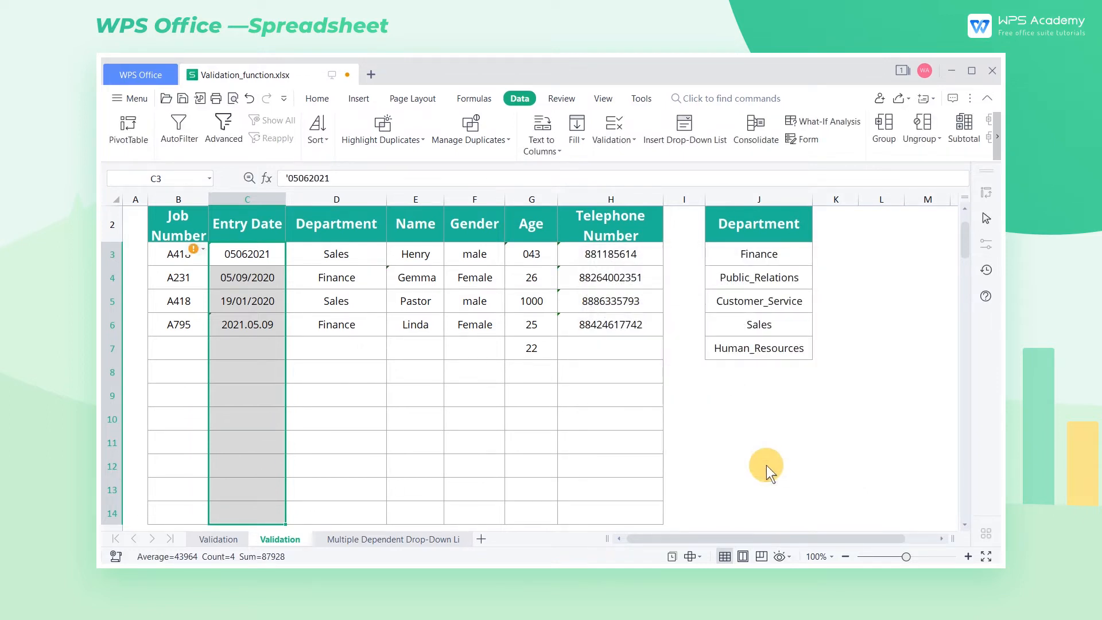
- Test the date rule by trying to enter 2022.01.01 in cell C7
left_click(274, 352)
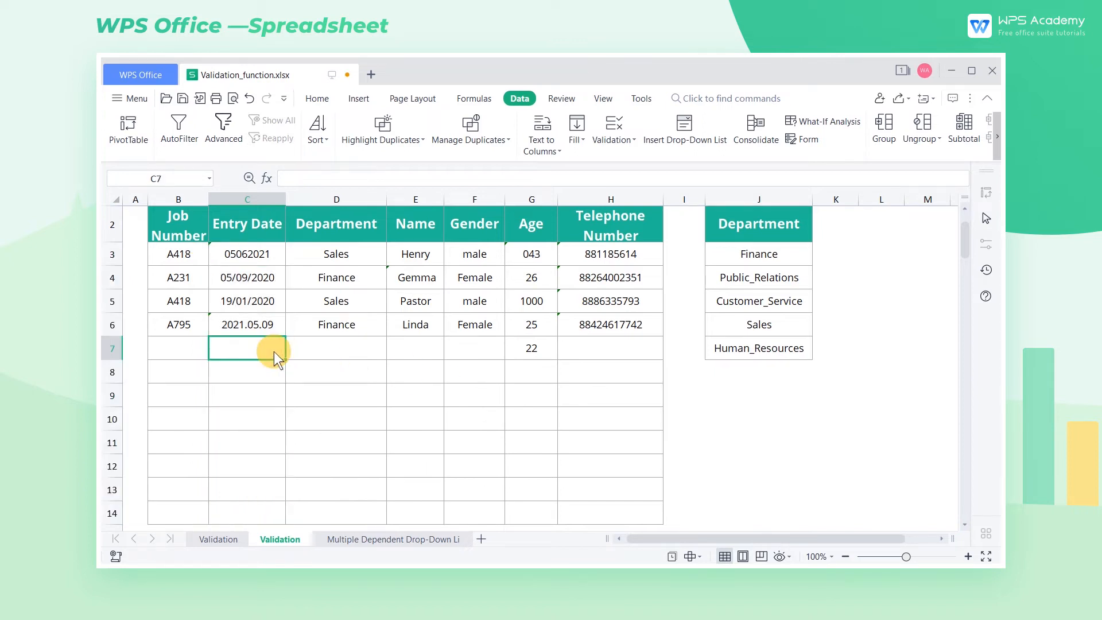
type("2022")
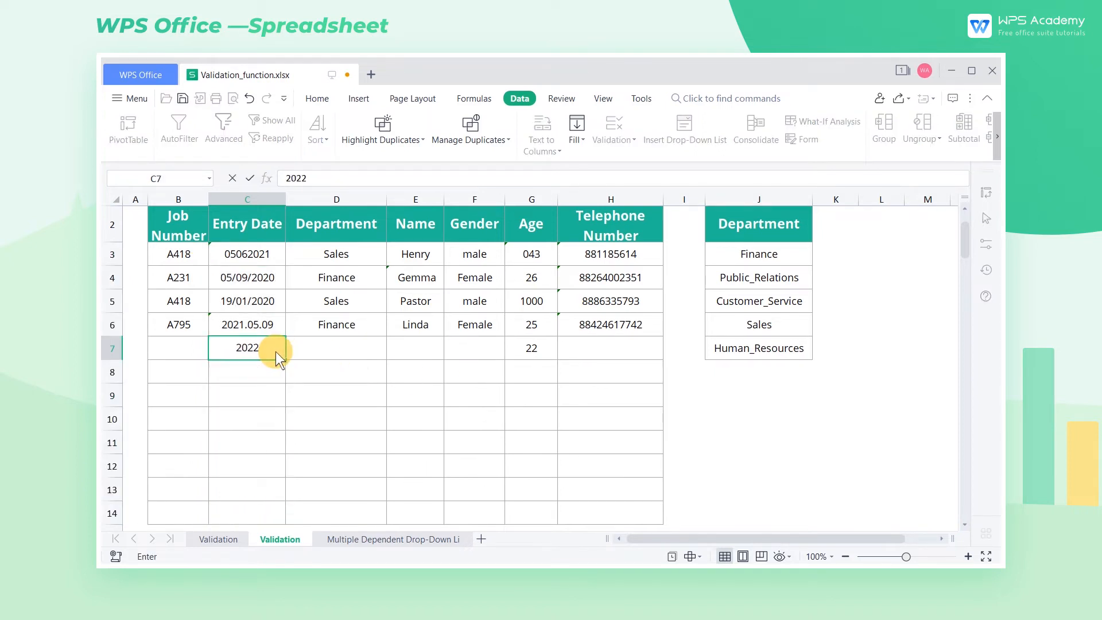
type(".01.01")
key("Return")
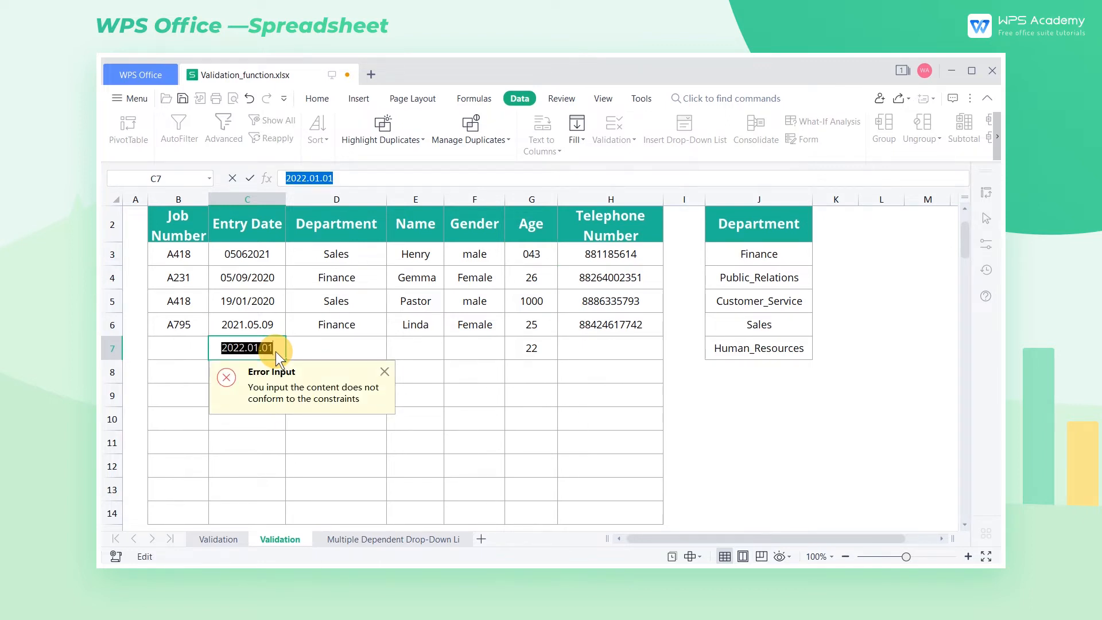
- Replace the entry in cell C7 with the date 2022/01/01
key("BackSpace")
type("2022/01/")
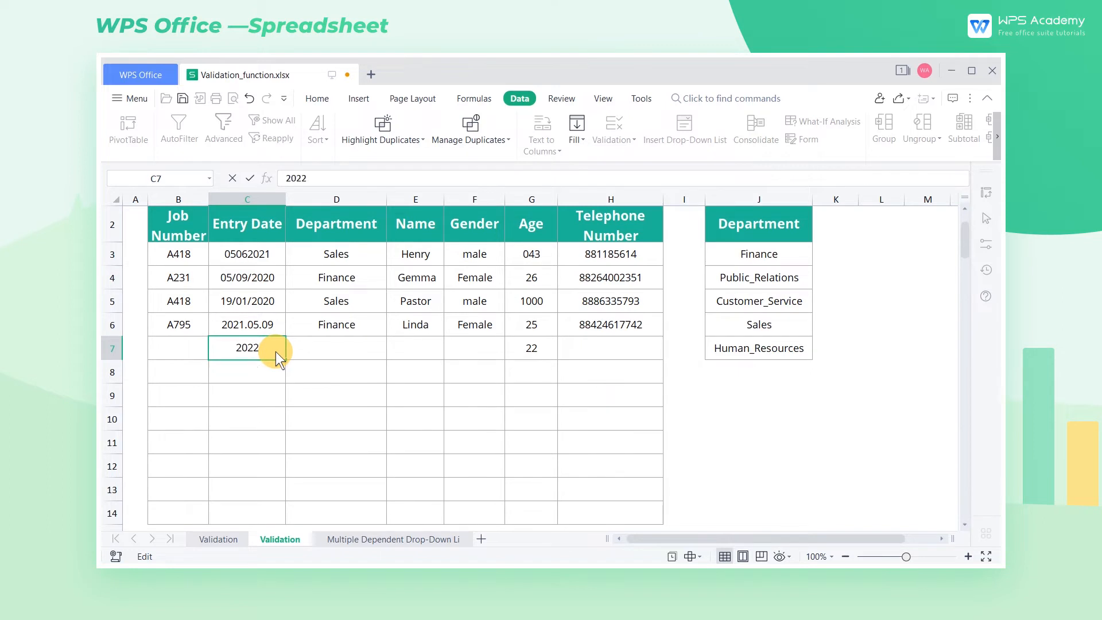
type("01")
key("Return")
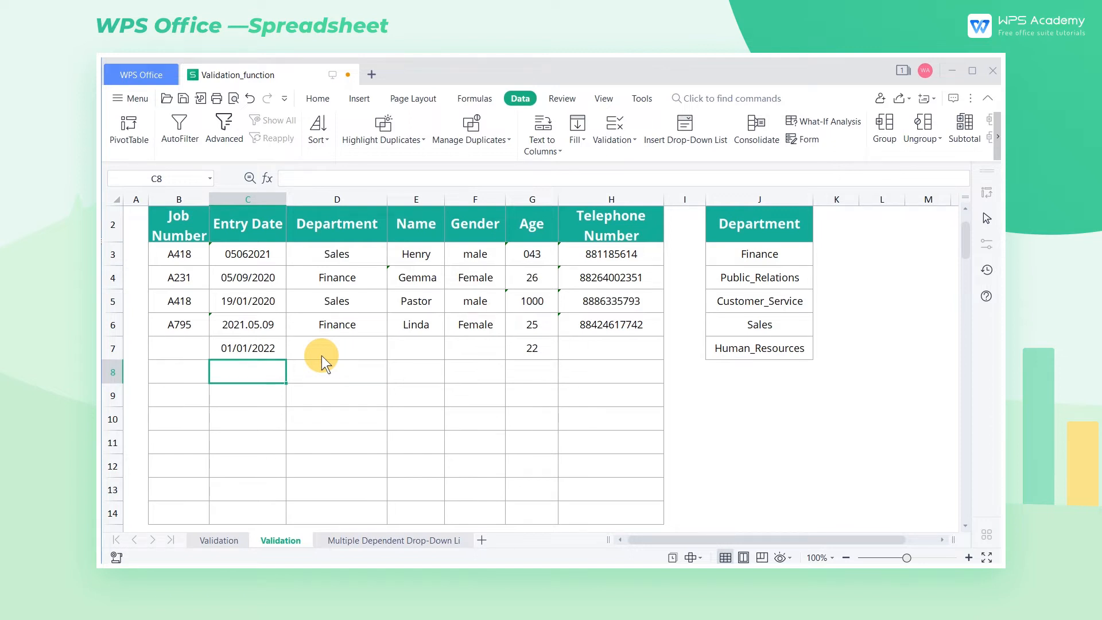
- Apply data validation to the Telephone Number cells H3:H14, requiring a text length equal to 10
left_click_drag(633, 259, 625, 515)
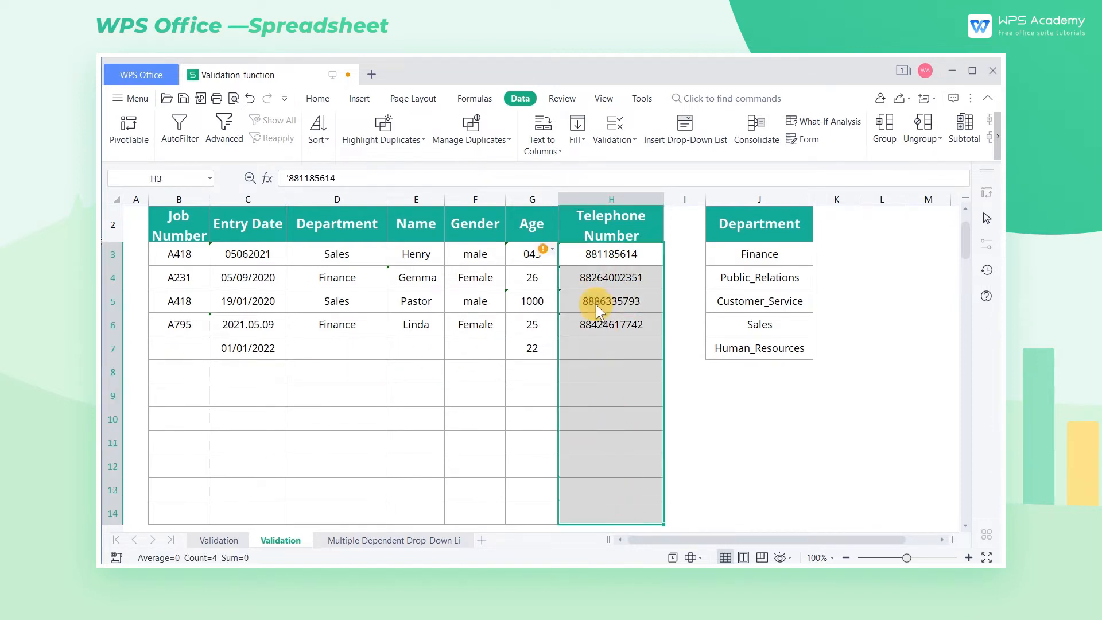
left_click(609, 148)
left_click(618, 156)
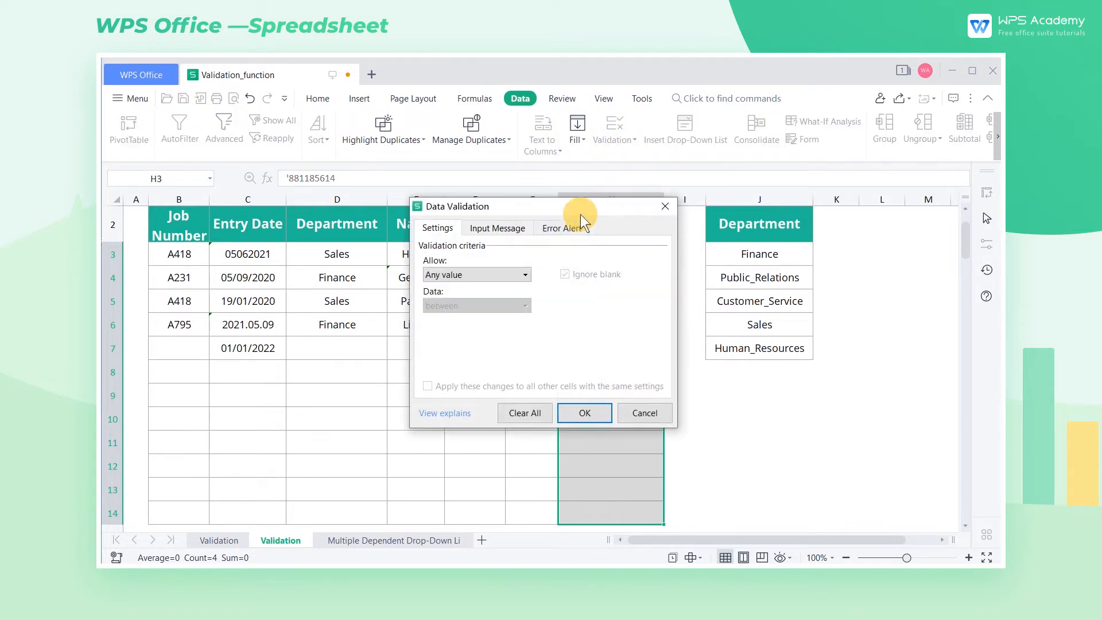
left_click_drag(809, 230, 908, 237)
left_click(797, 306)
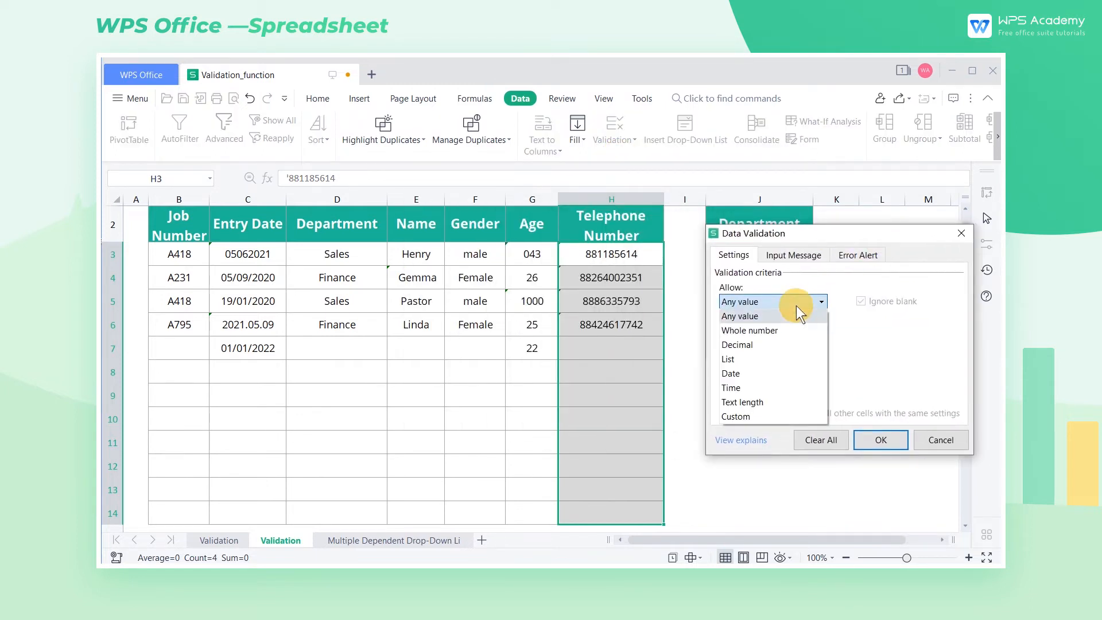
left_click(770, 401)
left_click(781, 333)
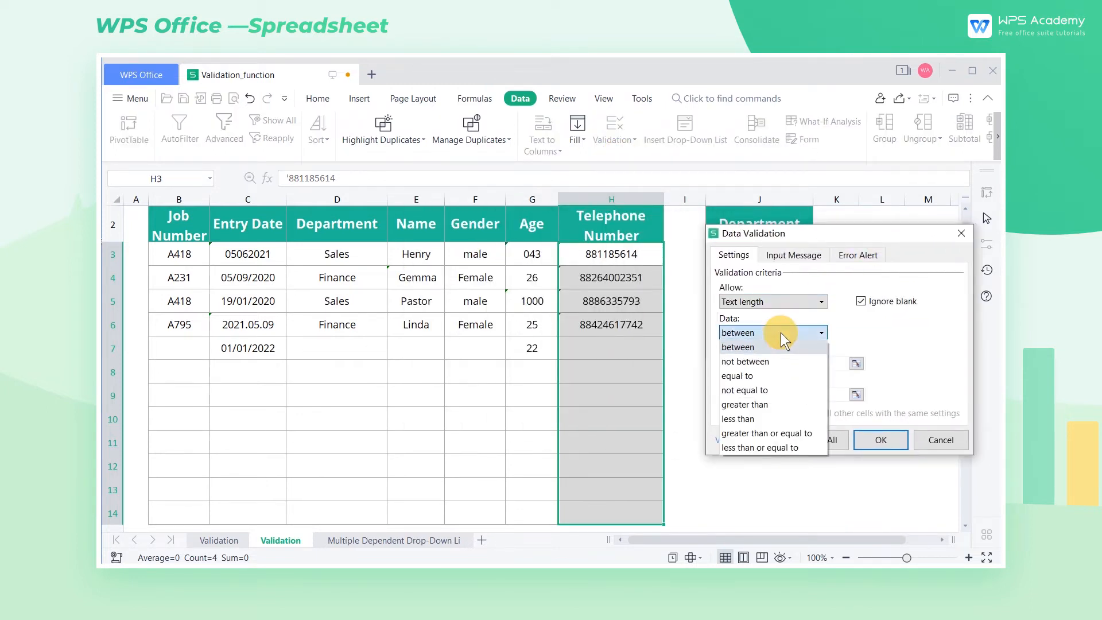
left_click(767, 376)
left_click(773, 363)
type("10")
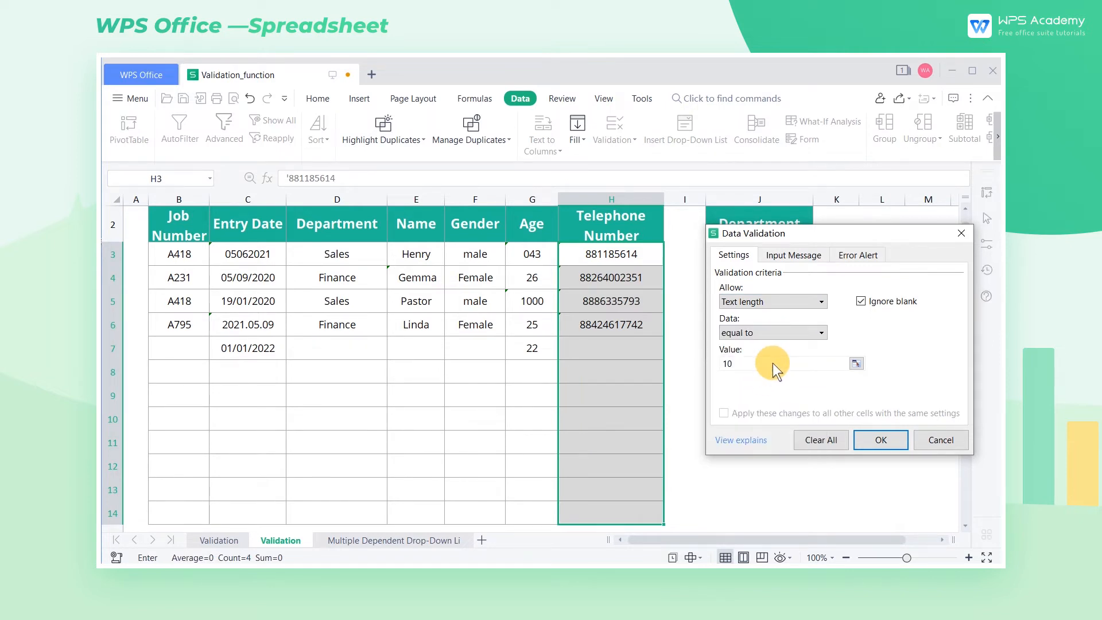
left_click(881, 441)
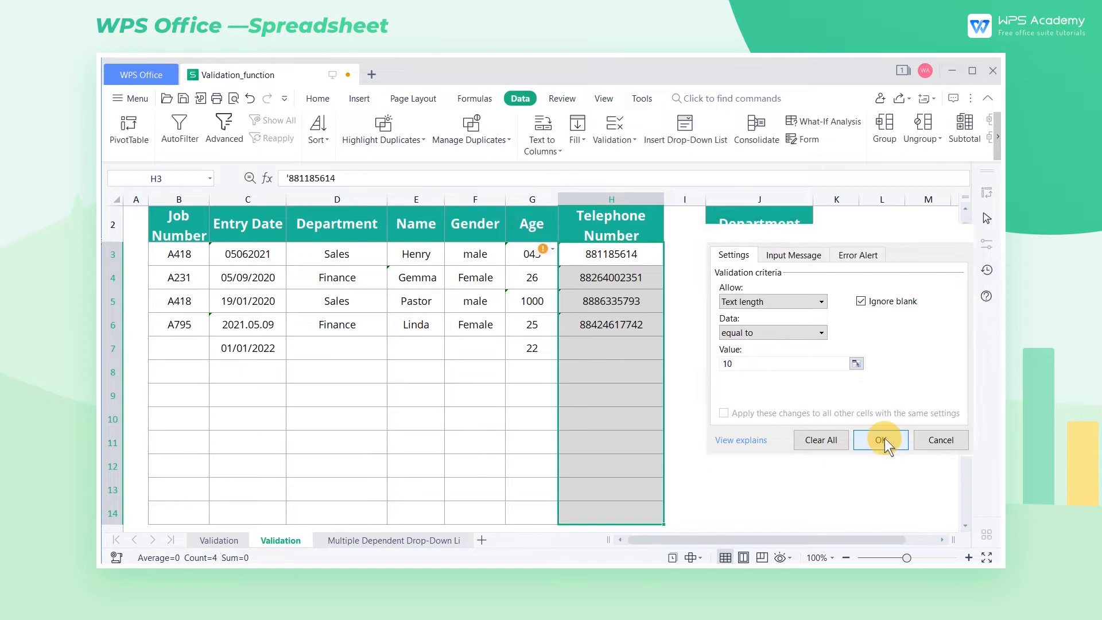
- Test the text length rule by trying to enter a four-digit number in cell H7
left_click(624, 355)
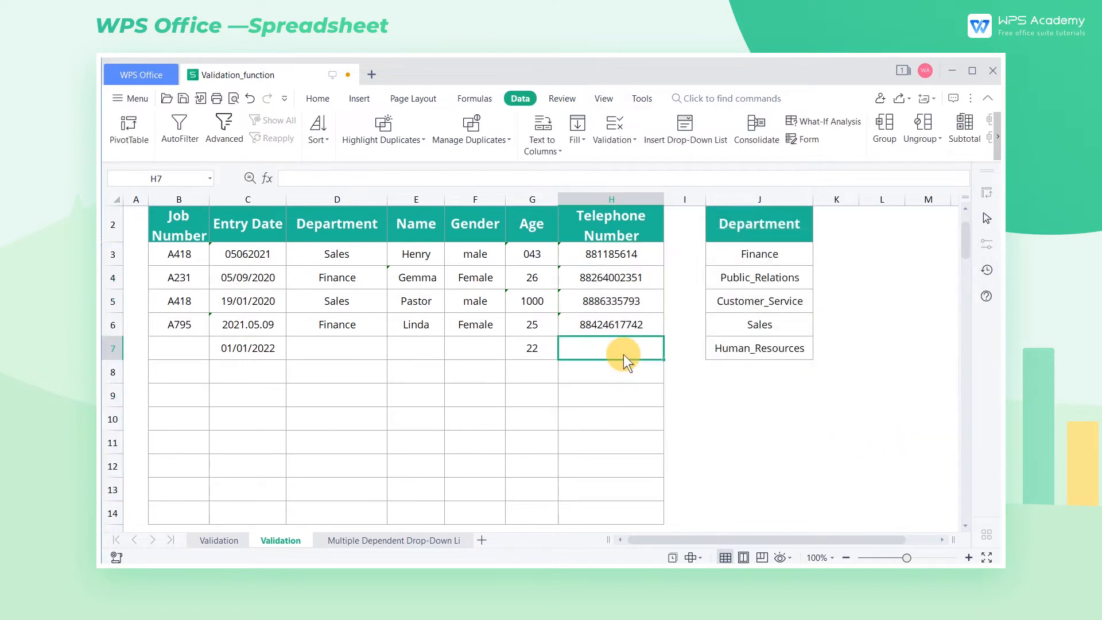
type("8888")
key("Return")
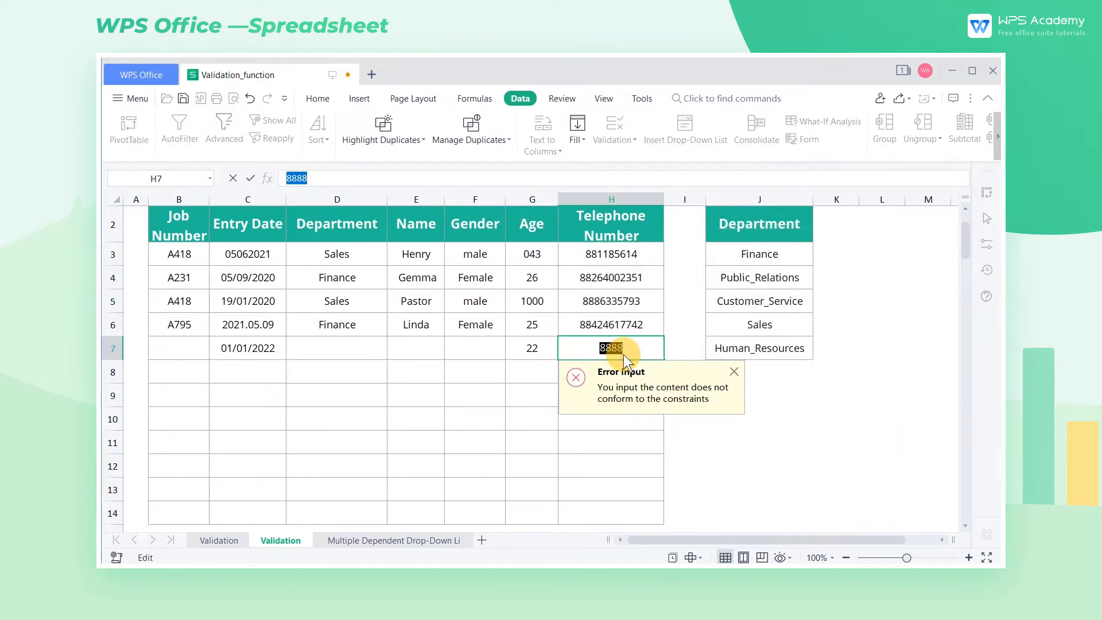
- Test the text length rule by trying to enter an eleven-digit number in cell H7
key("BackSpace")
type("88888888888")
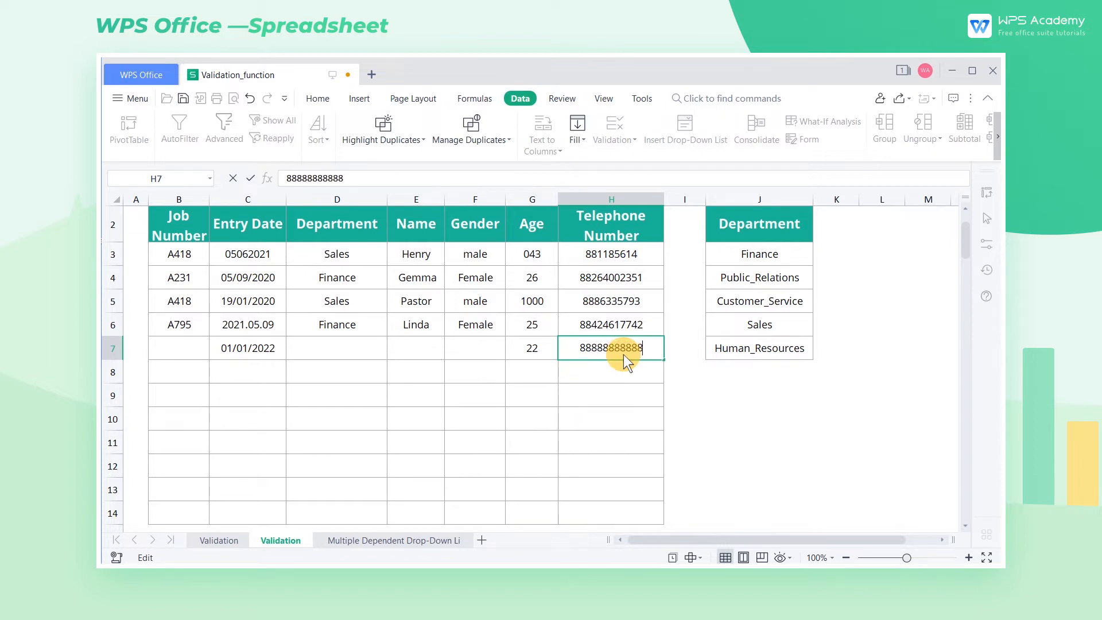
key("Return")
- Replace the entry in cell H7 with a ten-digit telephone number
key("BackSpace")
type("8888888888")
left_click(686, 396)
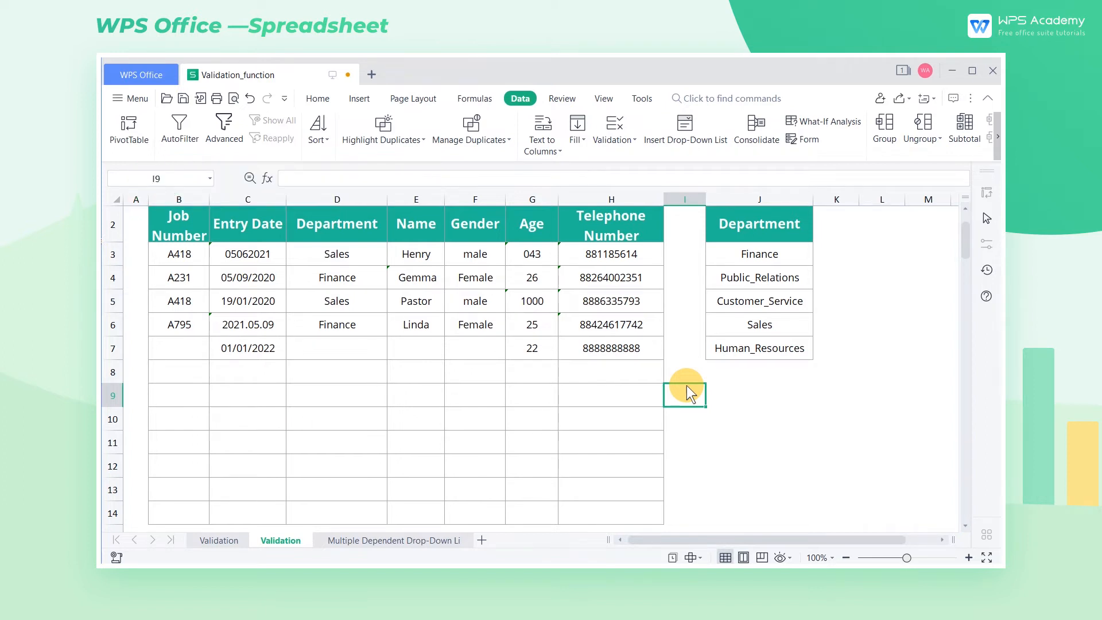
- Start a data validation rule of type Custom for the Job Number cells B3:B14
left_click(178, 197)
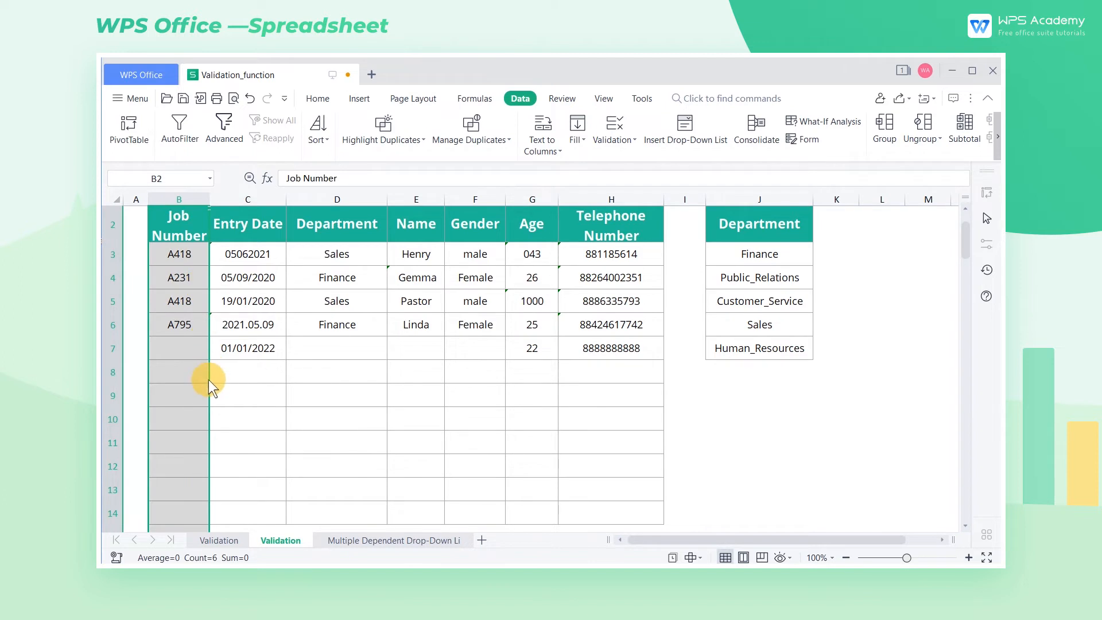
left_click(195, 305)
left_click(191, 253)
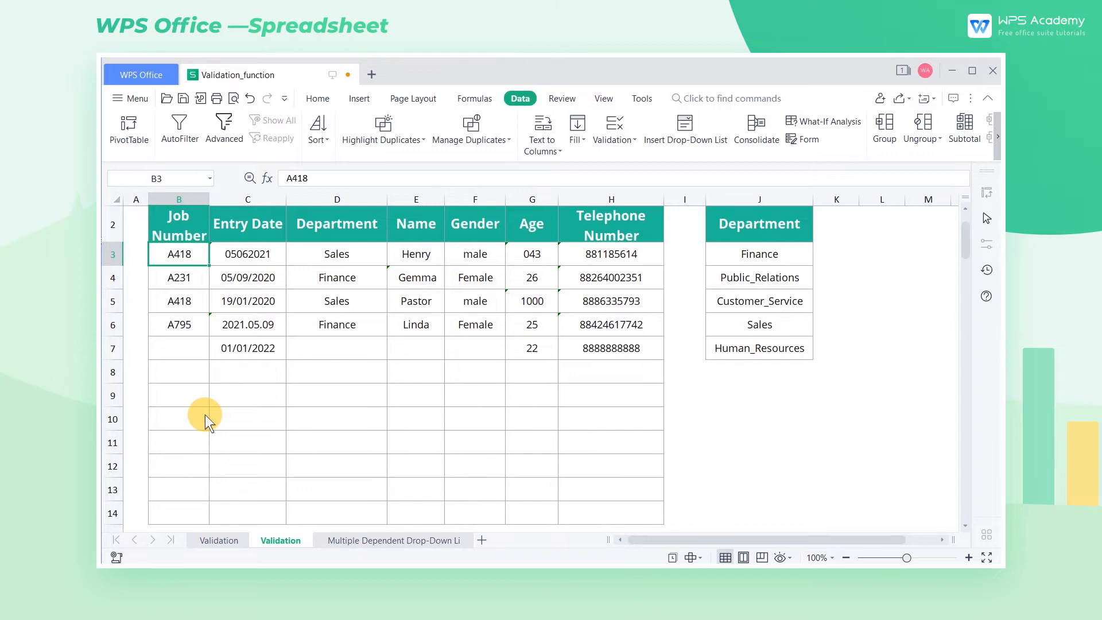
left_click_drag(194, 251, 199, 501)
left_click(631, 142)
left_click(632, 159)
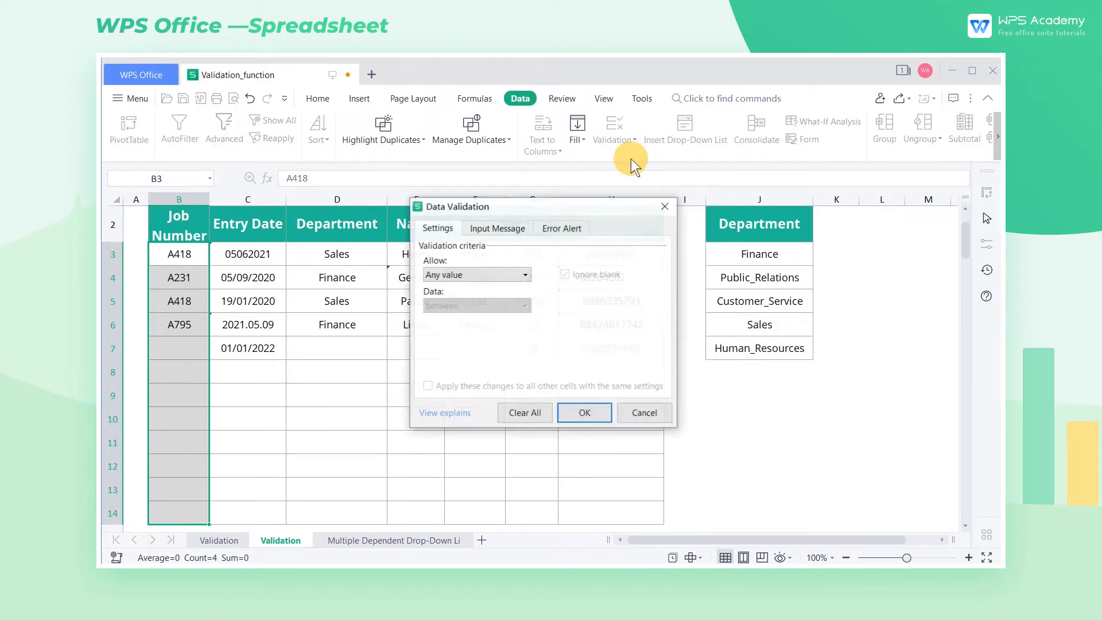
left_click(521, 276)
left_click(468, 389)
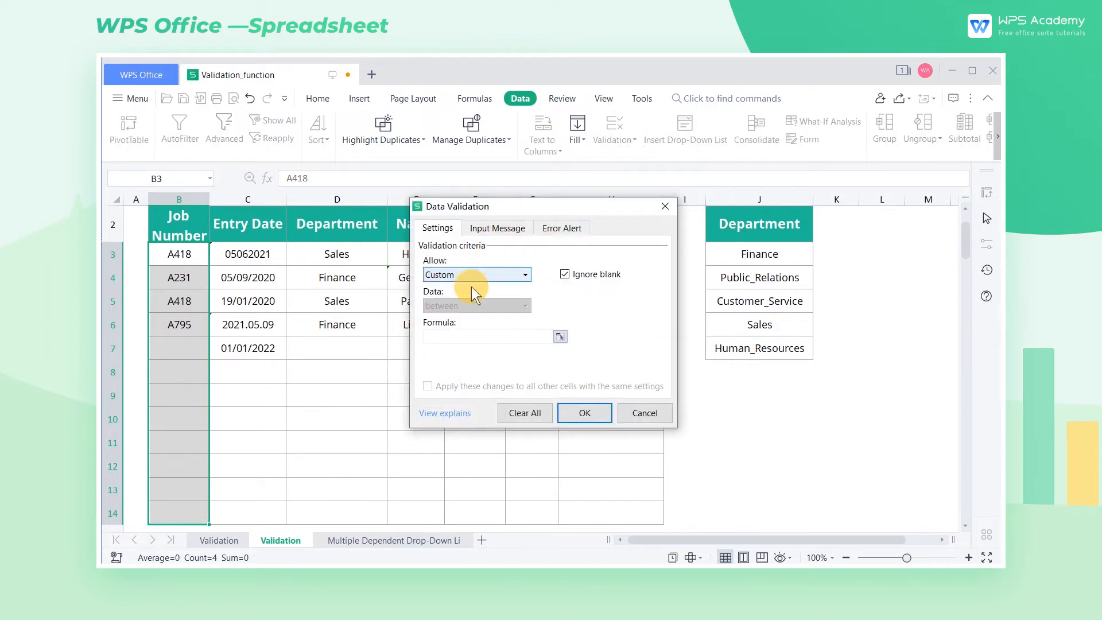
- Set the custom validation formula to =COUNTIF(B:B,B3)=1 and apply it to the Job Number cells
left_click(465, 338)
type("=")
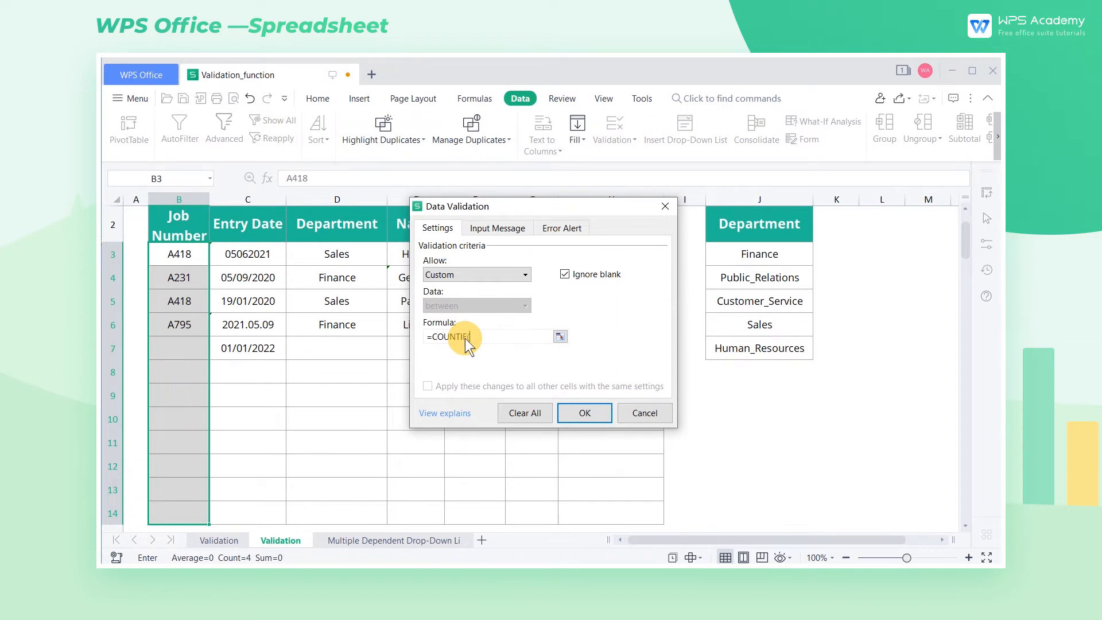
type("COUNTIF(")
left_click(192, 199)
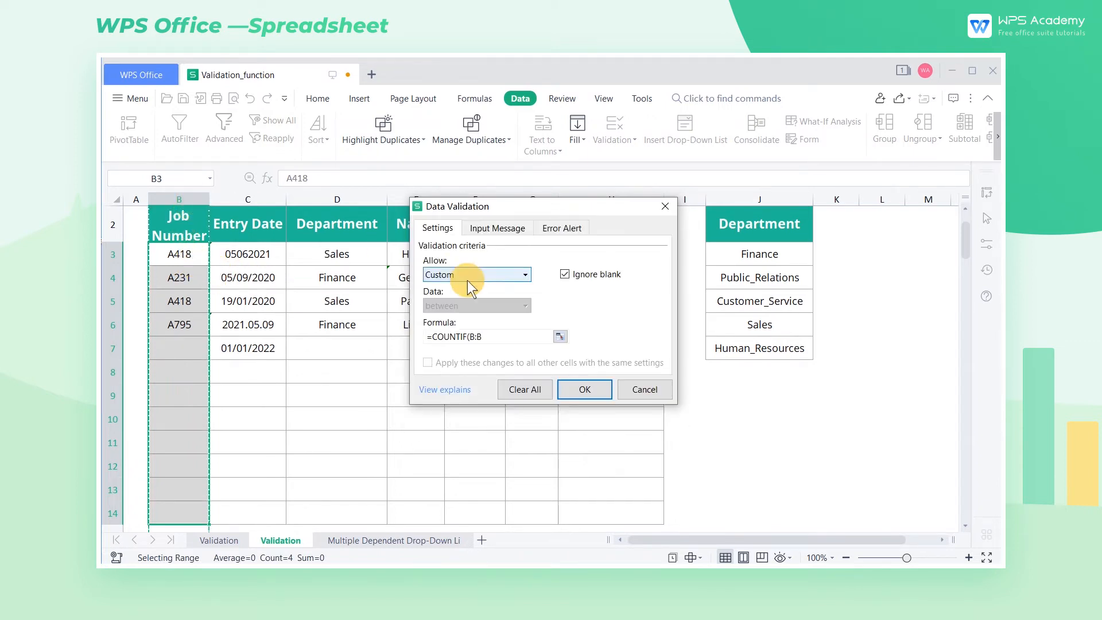
type(",")
left_click(195, 258)
type(")=1")
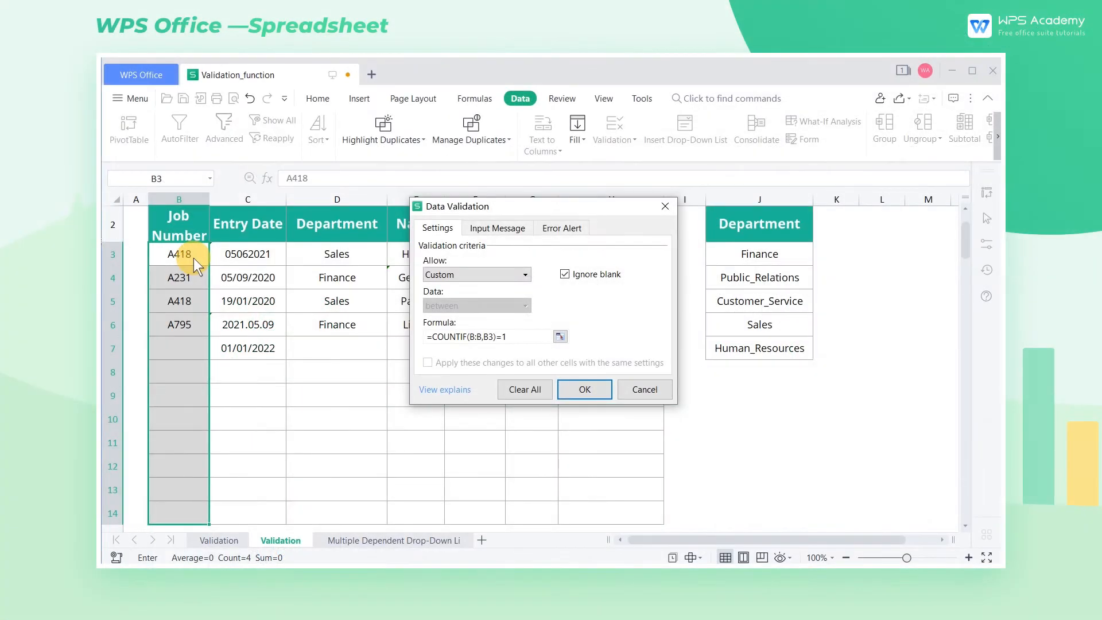
left_click(585, 391)
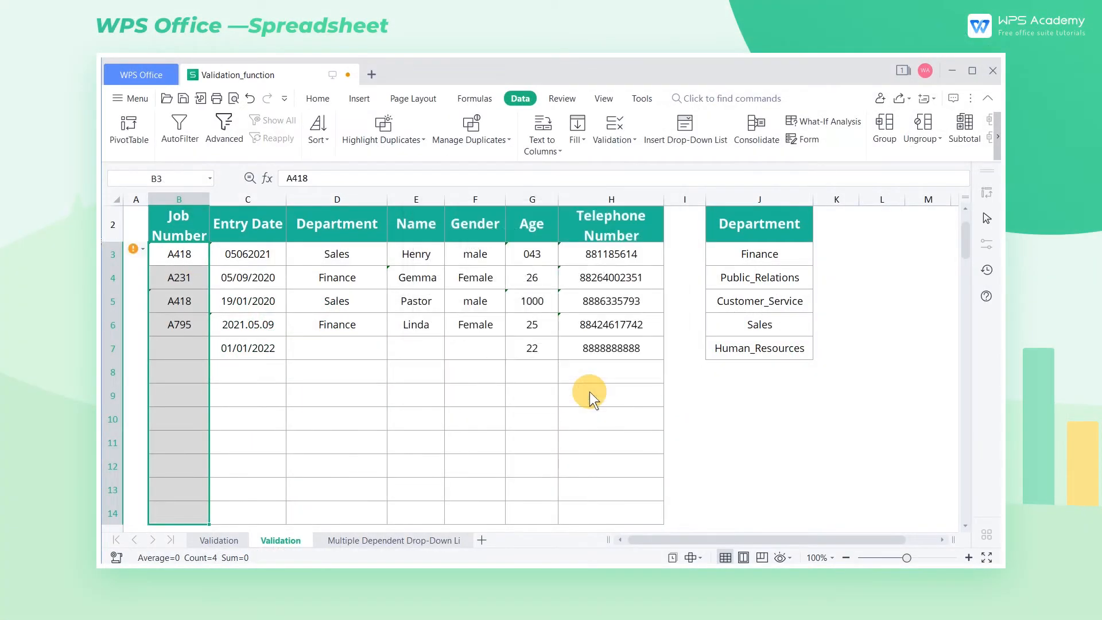
- Test the uniqueness rule by trying to enter the same job number as cell B3 in cell B7
left_click(197, 356)
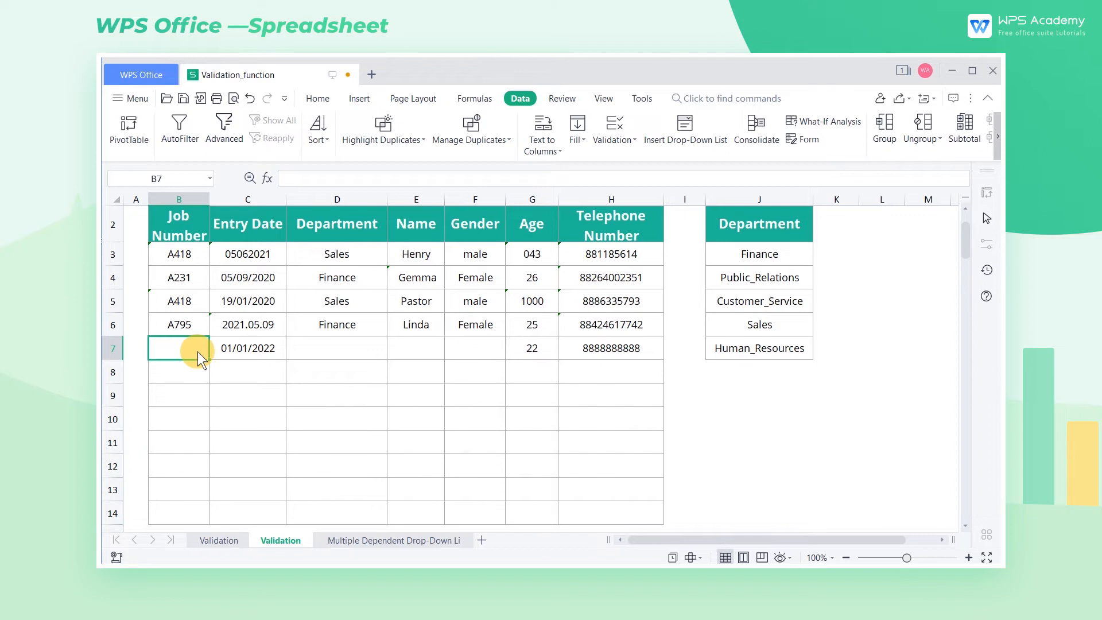
type("A418")
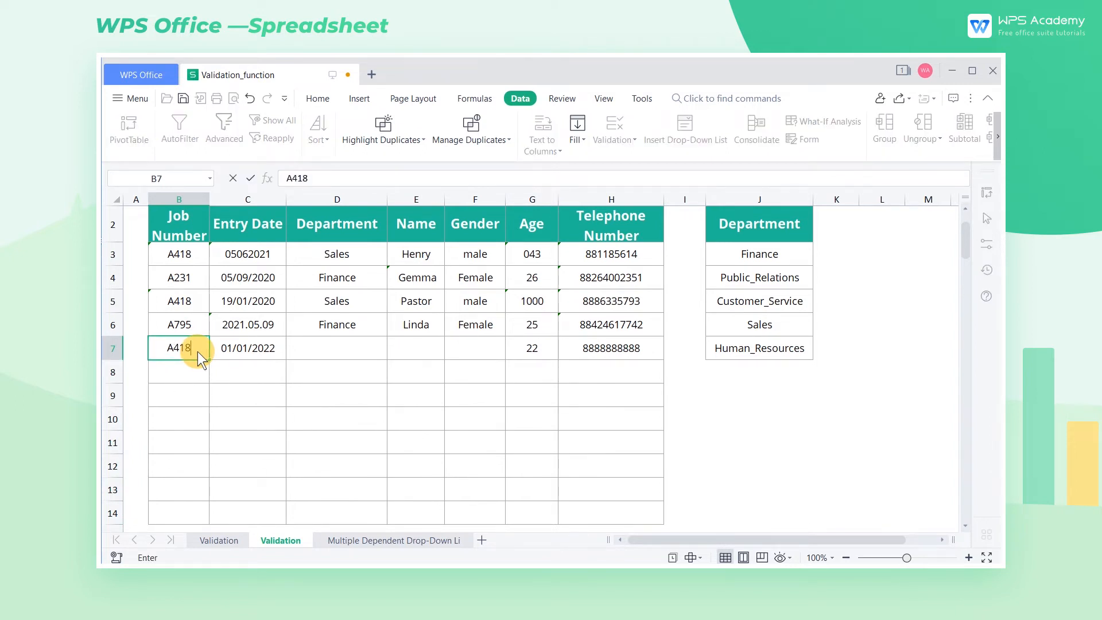
key("Return")
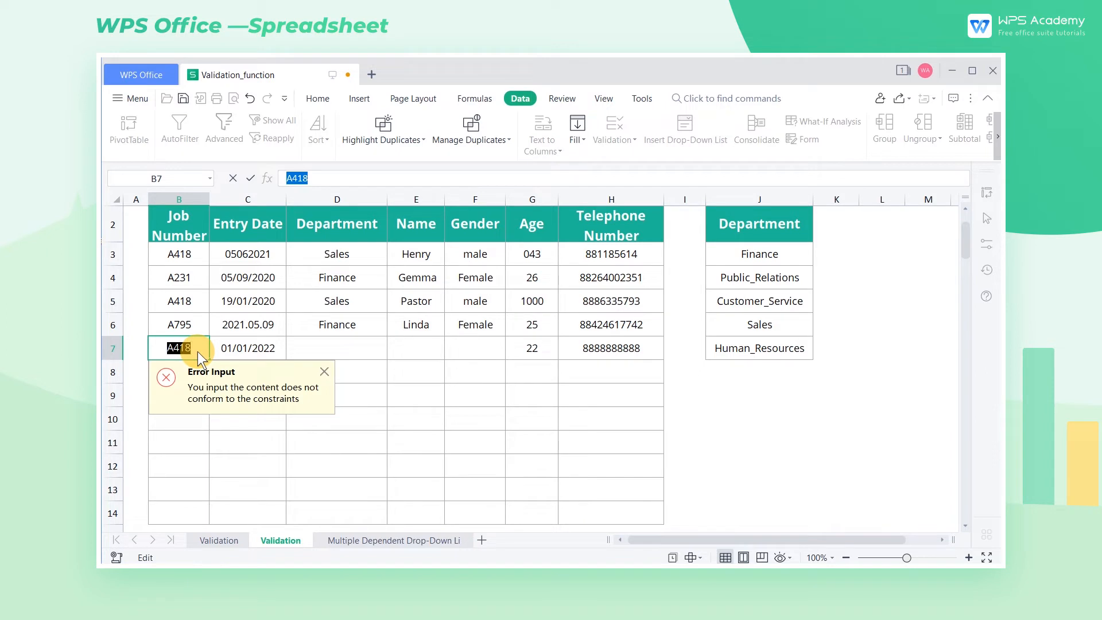
- Replace the entry in cell B7 with the unused job number one higher than the one in B3
key("BackSpace")
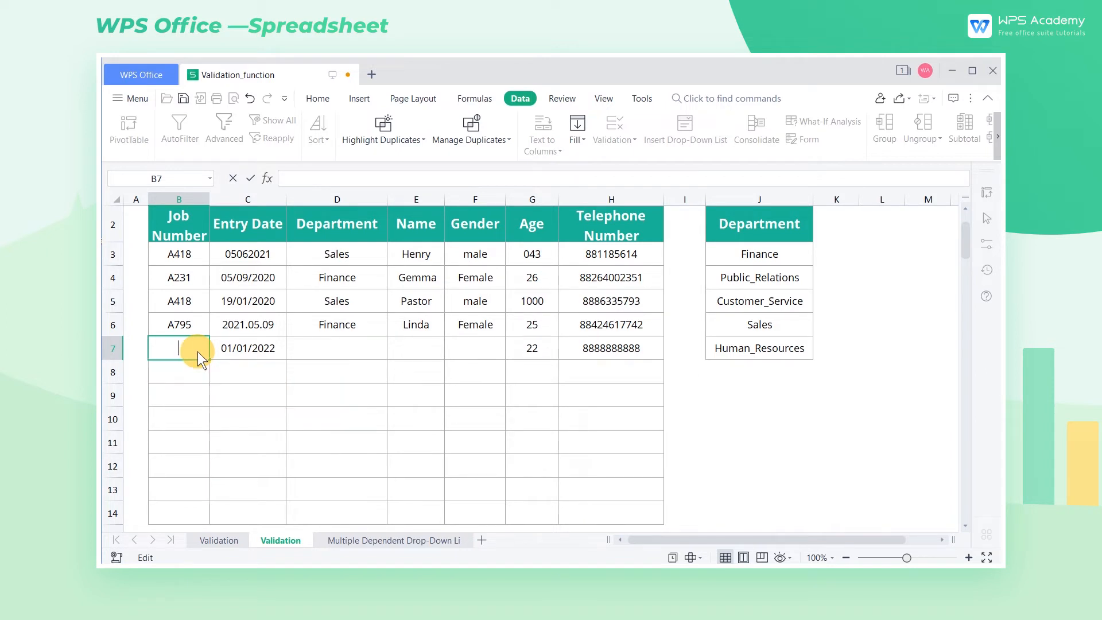
type("A419")
key("Return")
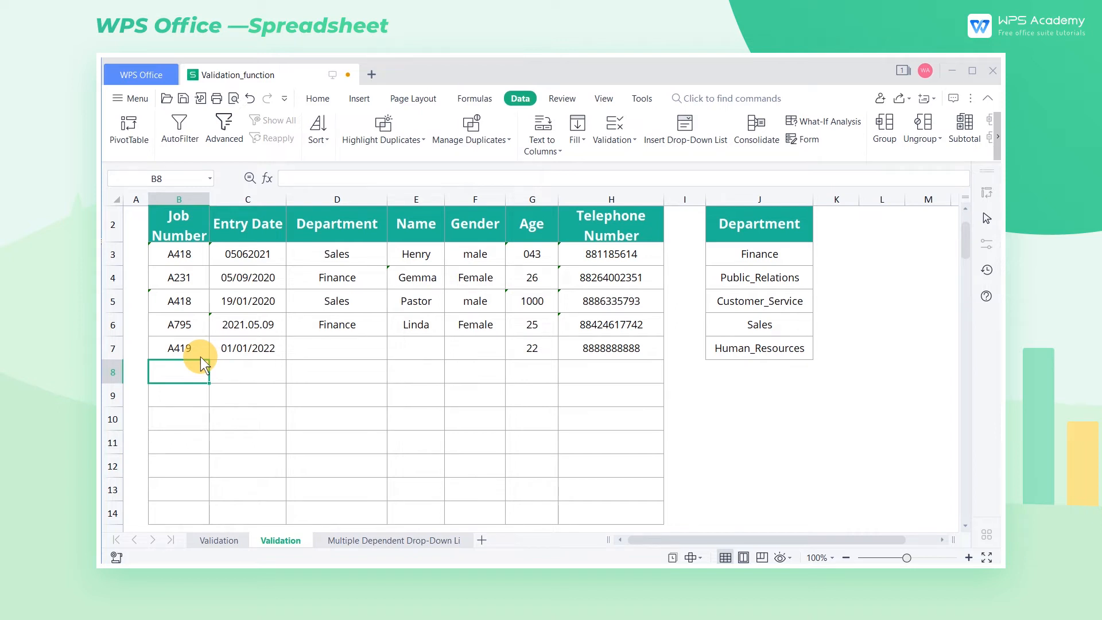
- Add an input message to cells H3:H14 with the title "Error Alert" and the text "Phone numbers consist of 10 digits"
left_click_drag(636, 255, 636, 509)
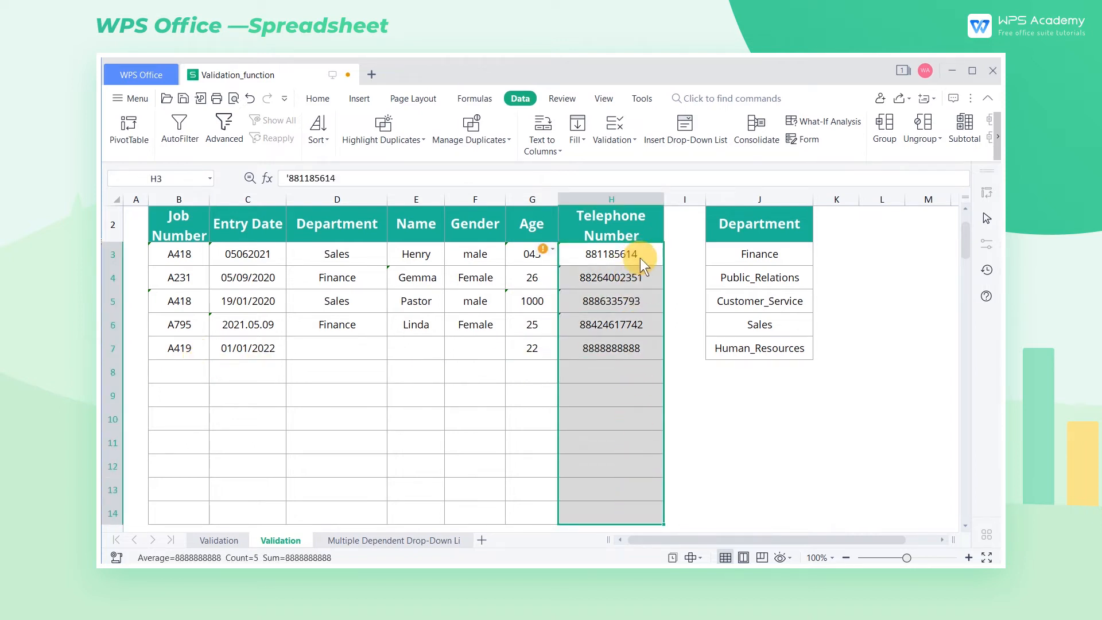
left_click(625, 142)
left_click(630, 156)
left_click_drag(581, 200, 843, 221)
left_click(784, 248)
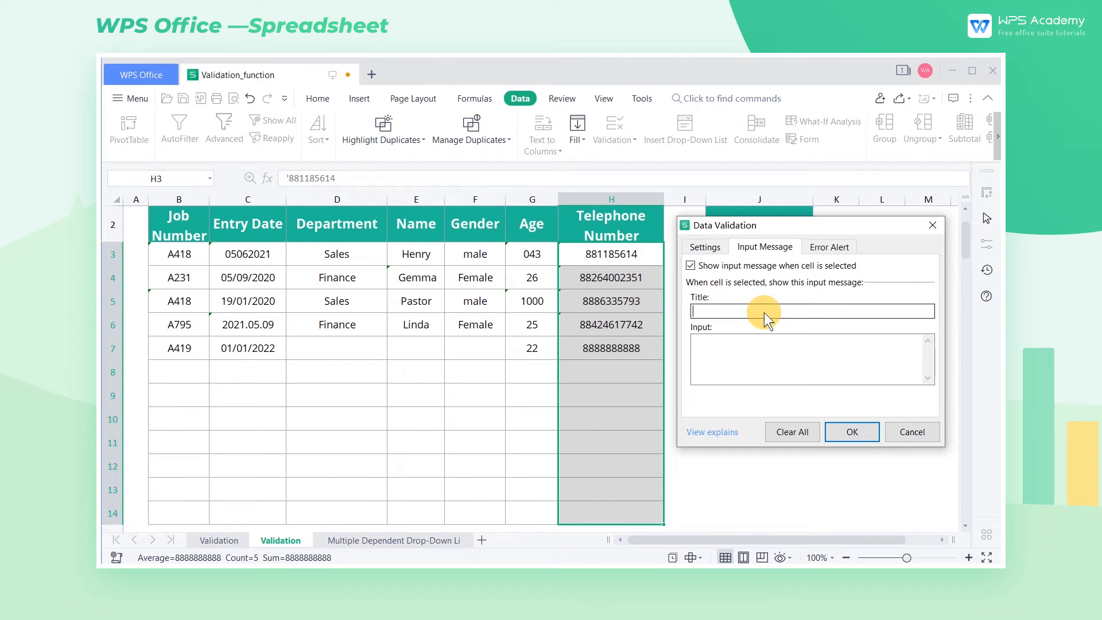
type("Error Alert")
left_click(754, 352)
type("Phone numbers consist of 10 digits")
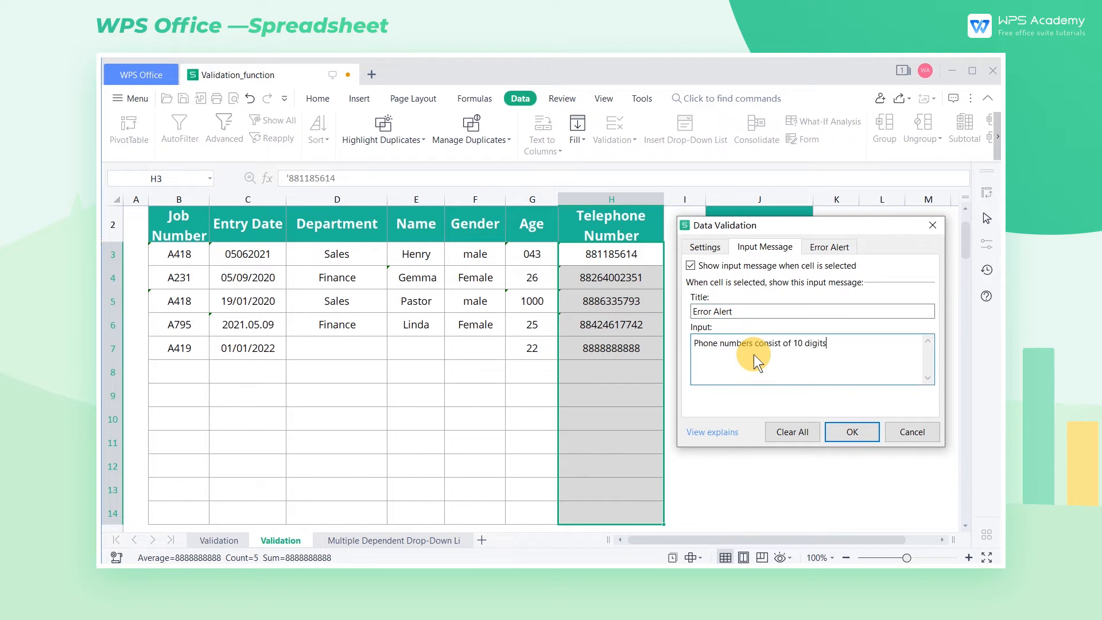
left_click(850, 428)
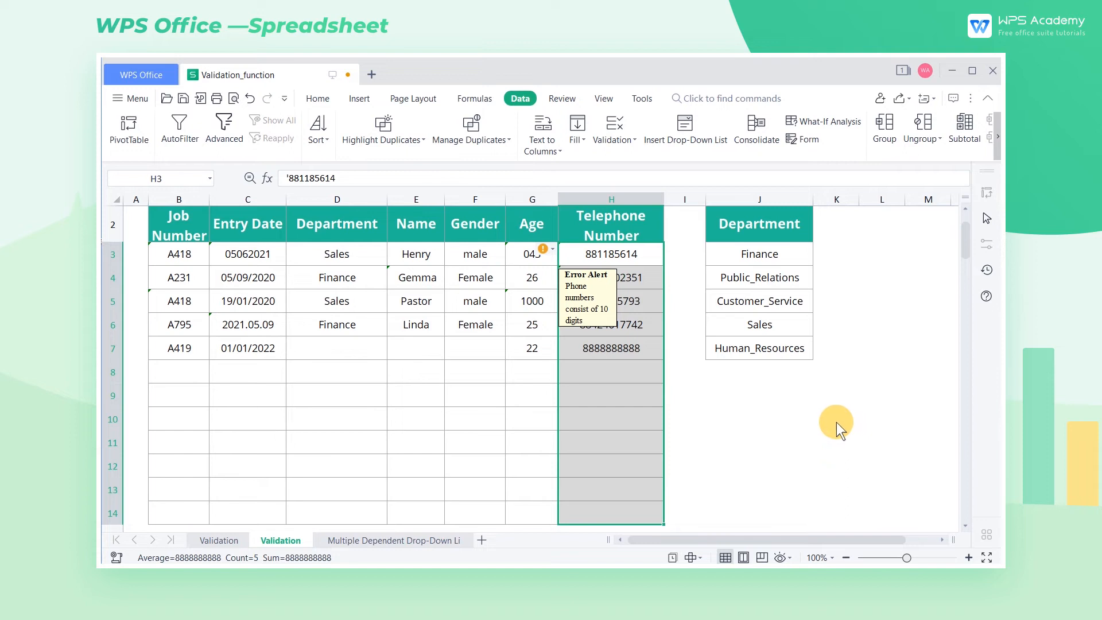
- Check the input message on the empty Telephone Number cells H8 to H12
left_click(638, 376)
left_click(651, 398)
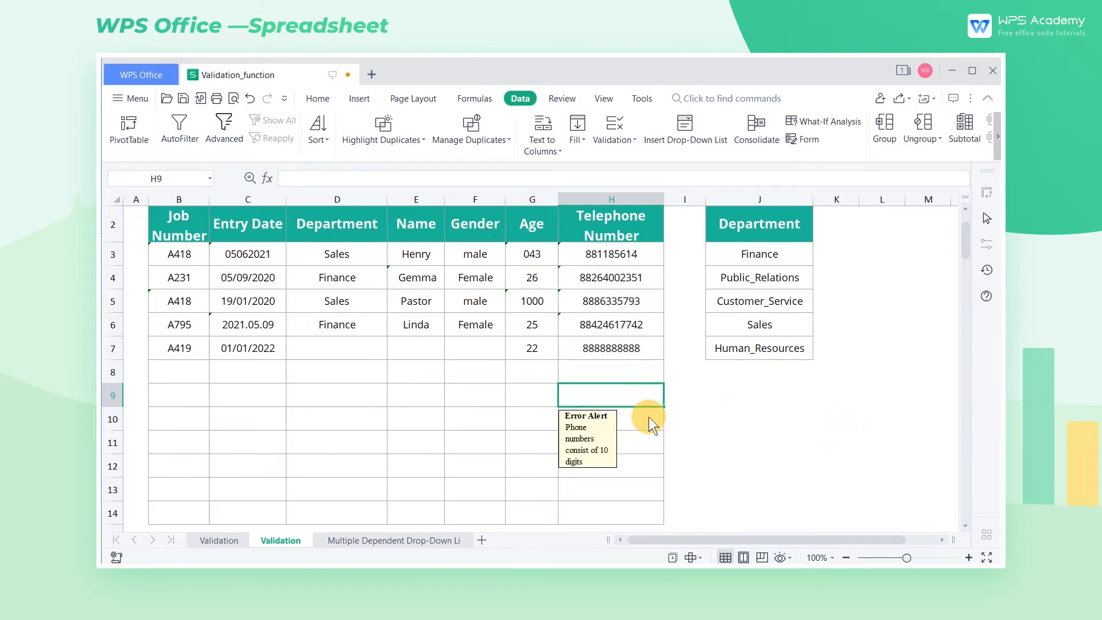
left_click(649, 417)
left_click(647, 440)
left_click(644, 464)
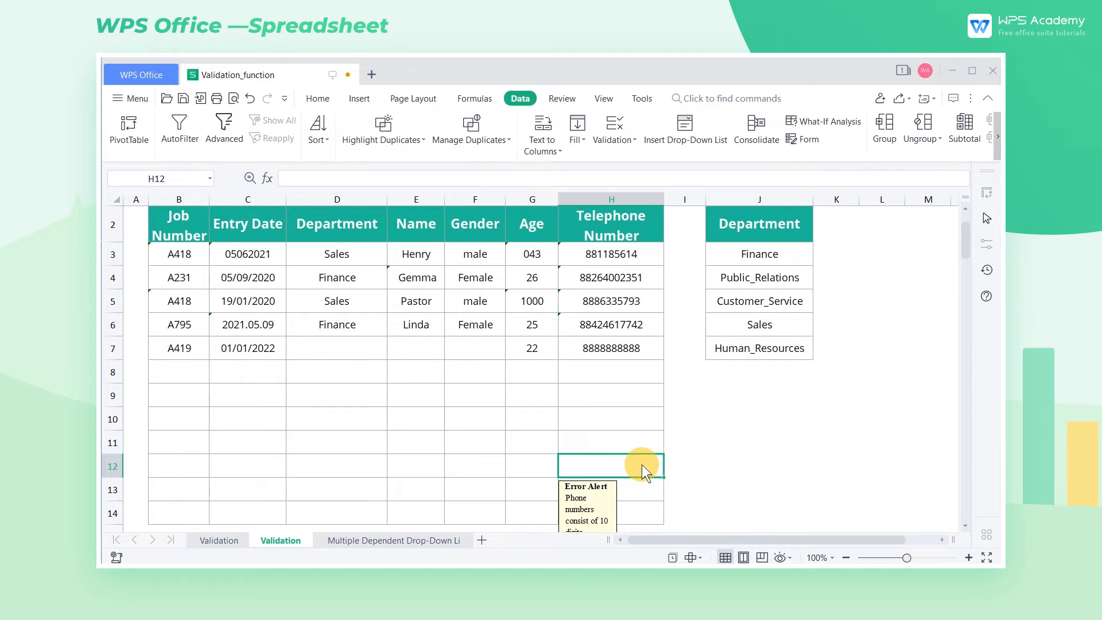
- Enter the error alert message "Phone numbers consist of 10 digits" for cells H3:H14 and open the alert style choices
left_click_drag(636, 249, 637, 504)
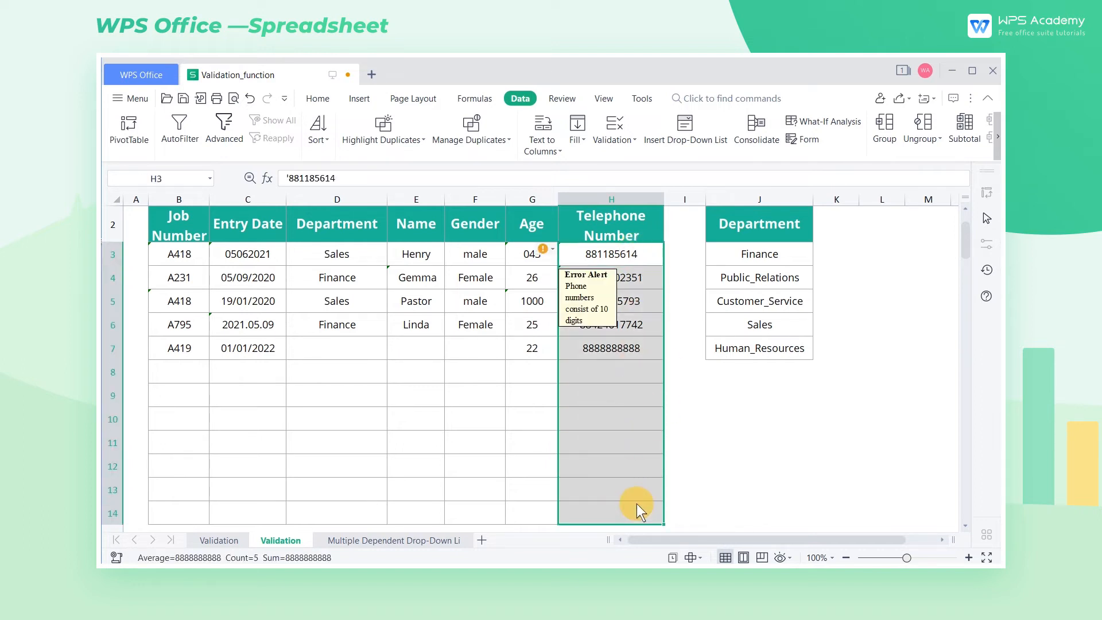
left_click(630, 151)
left_click(637, 158)
left_click_drag(611, 204, 844, 228)
left_click(796, 251)
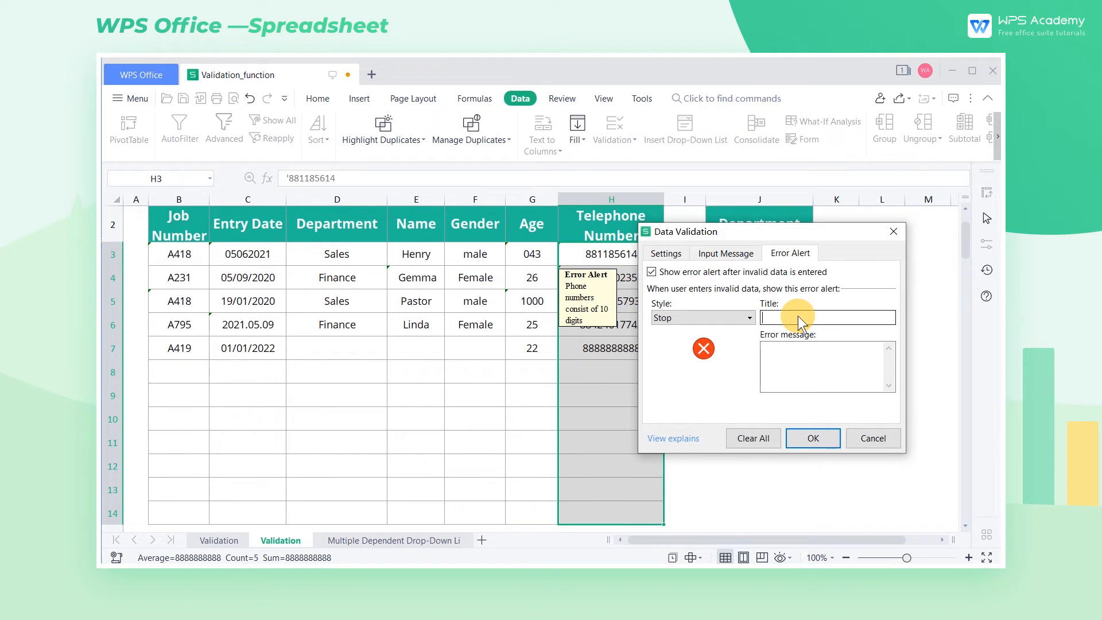
left_click(798, 371)
type("Phone numbers consist of 10 digits")
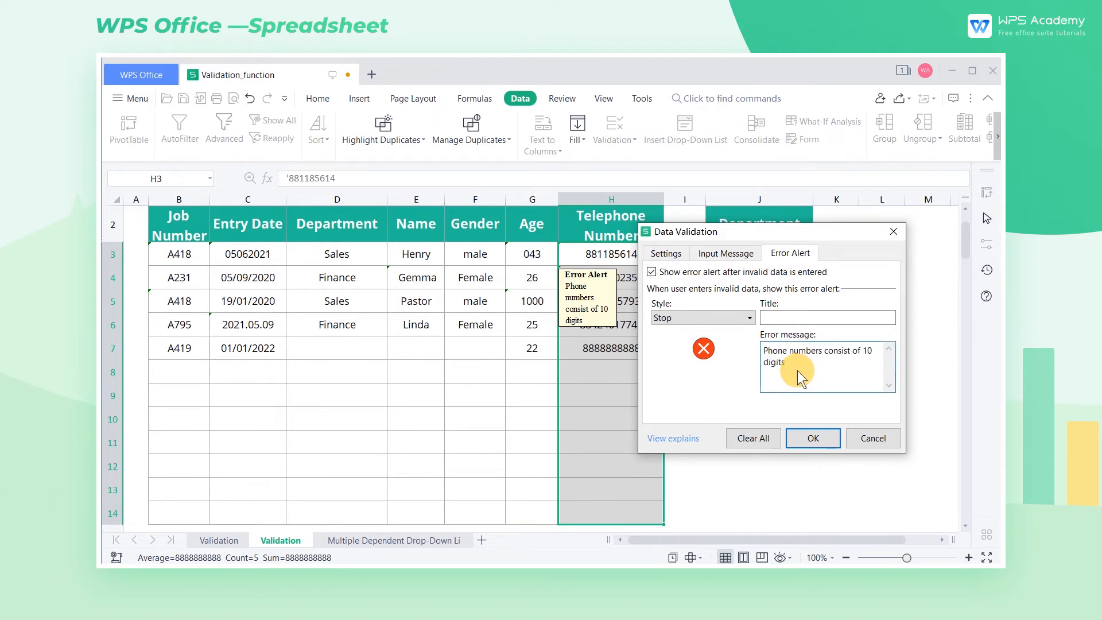
left_click(749, 316)
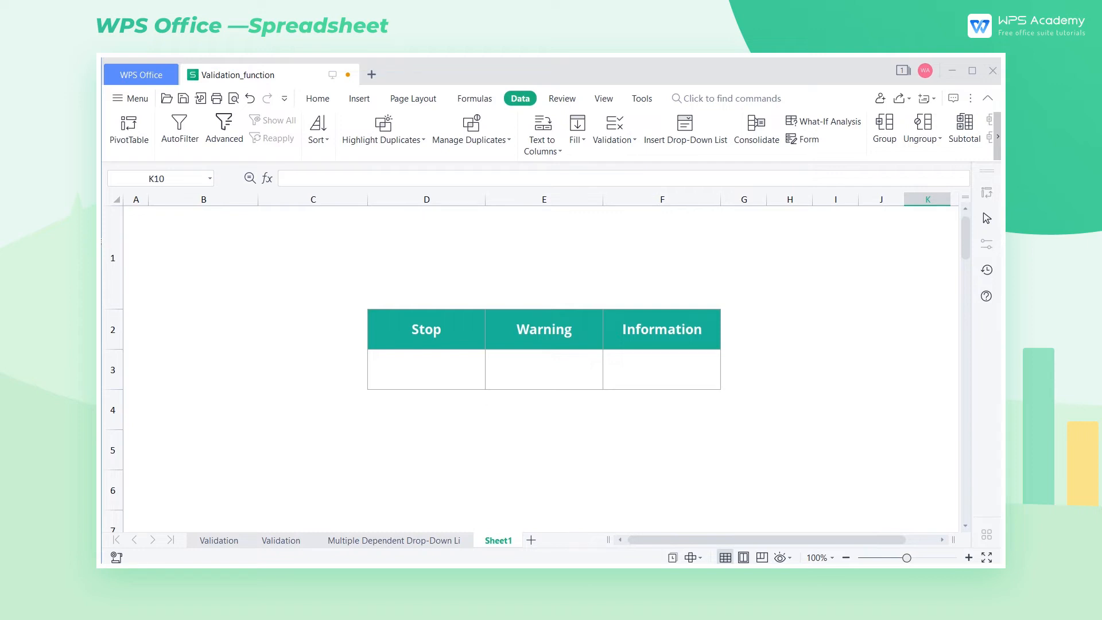
- Test the Stop alert style by trying to enter a six-digit number in cell D3 of Sheet1
left_click(459, 381)
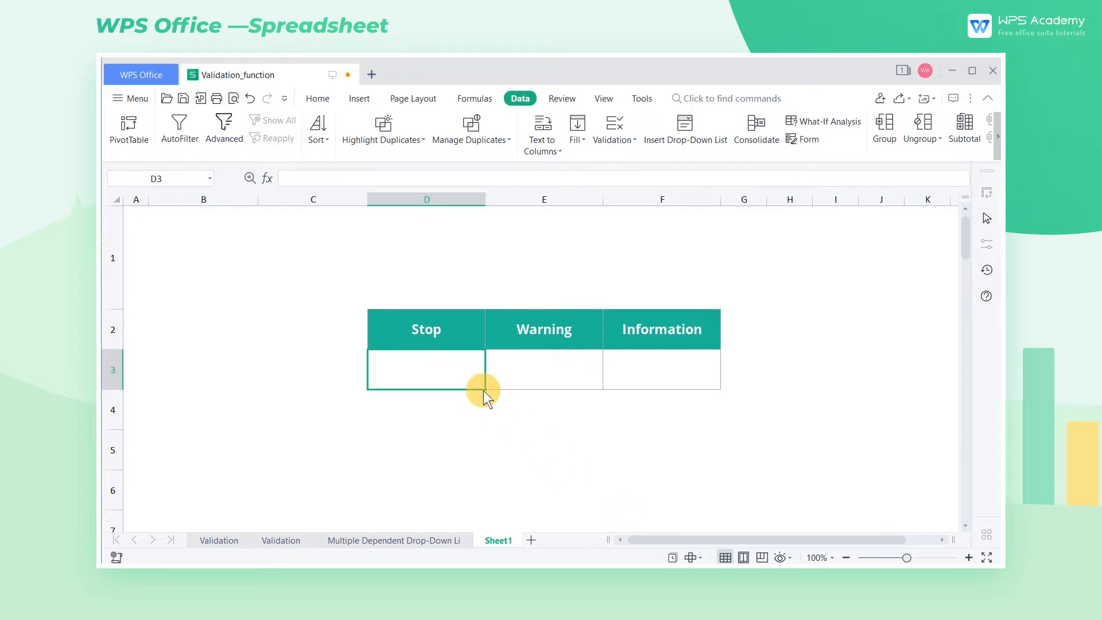
type("888")
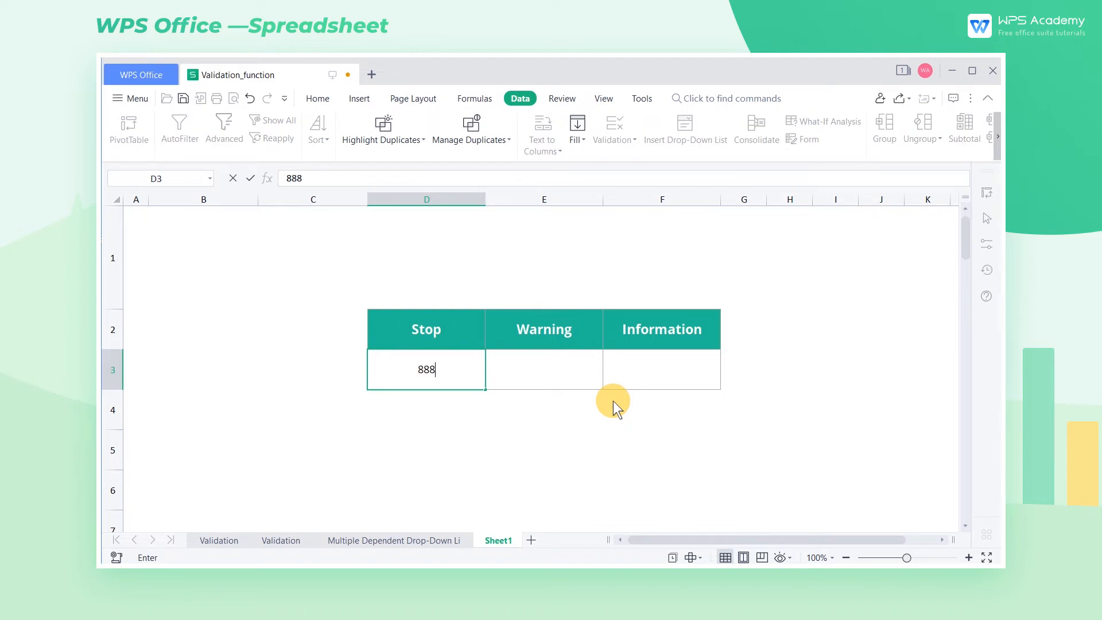
type("888")
key("Return")
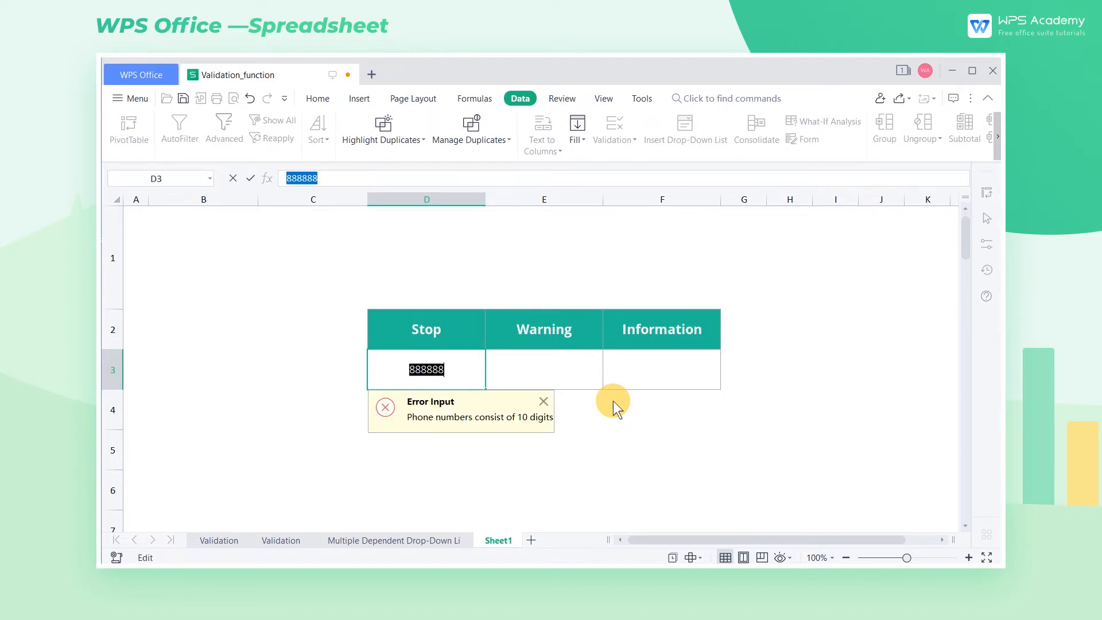
- Replace the entry in the Stop cell D3 with a ten-digit number
key("BackSpace")
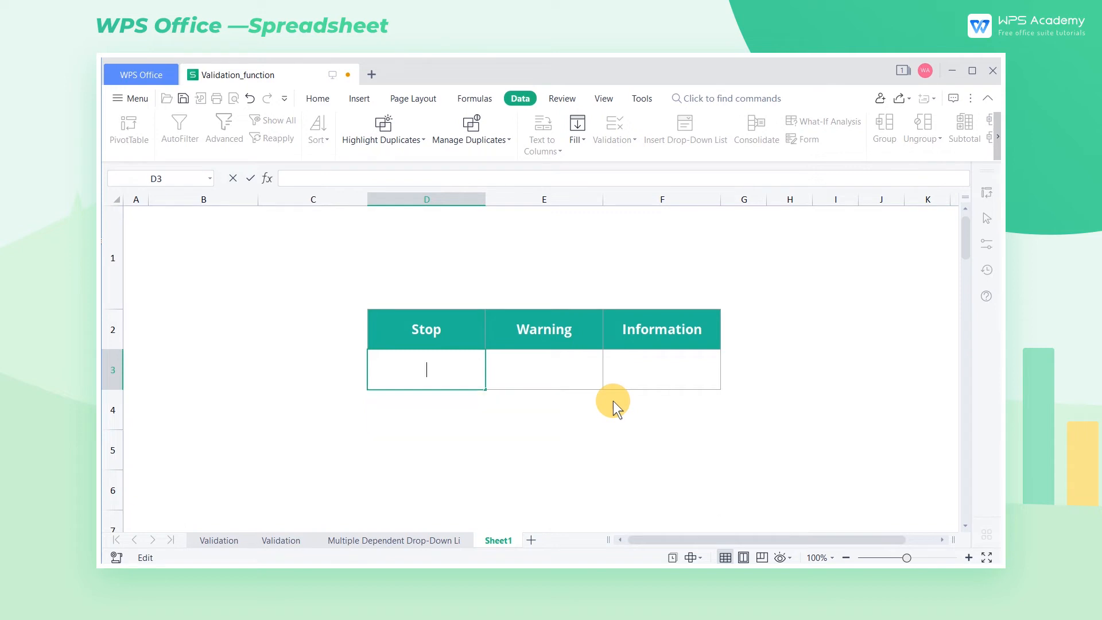
type("8888888888")
key("Return")
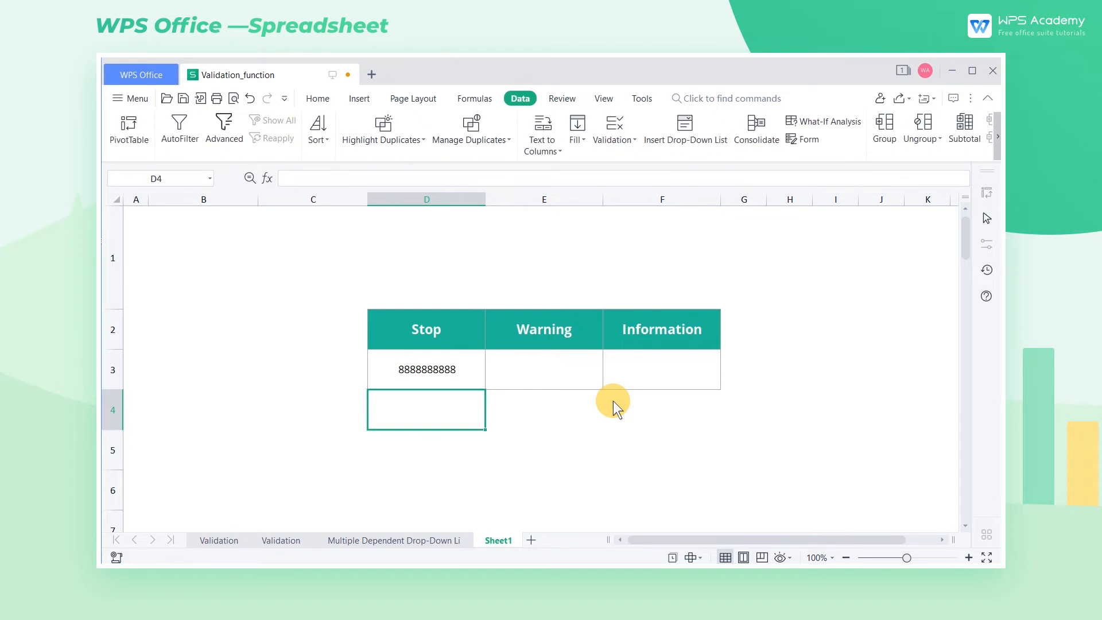
- Test the Warning alert style by entering a six-digit number in cell E3 and accepting it despite the alert
left_click(569, 376)
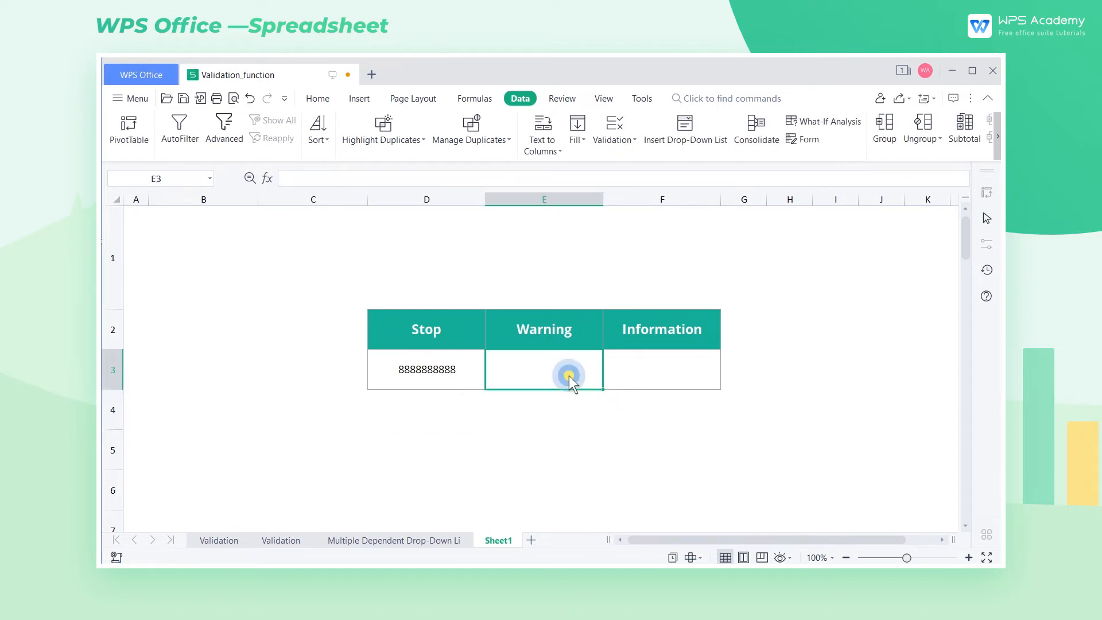
type("888888")
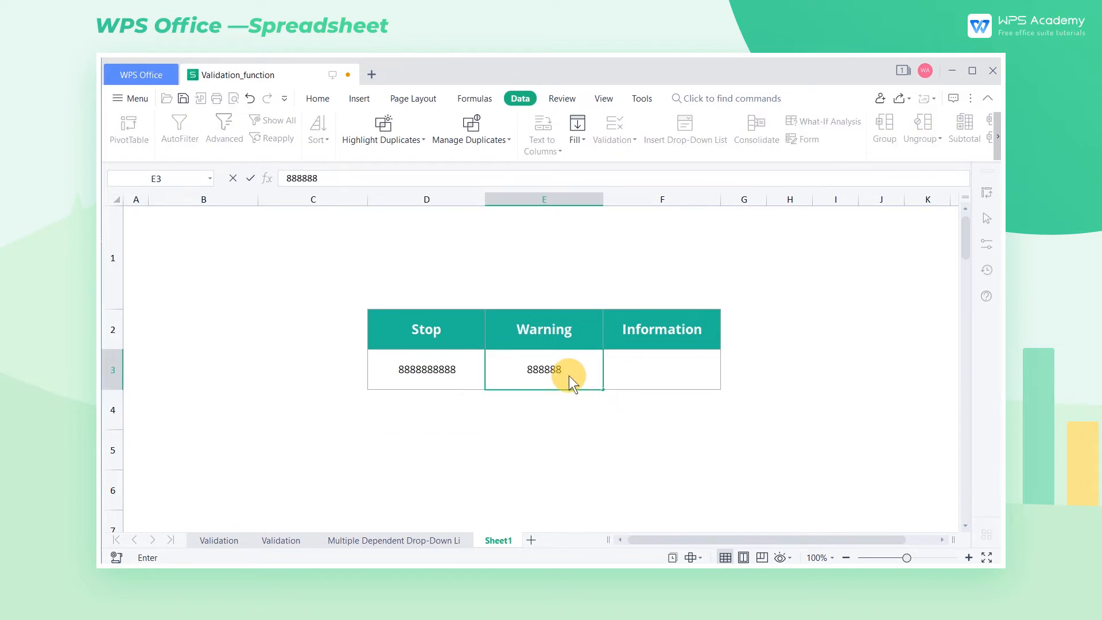
key("Return")
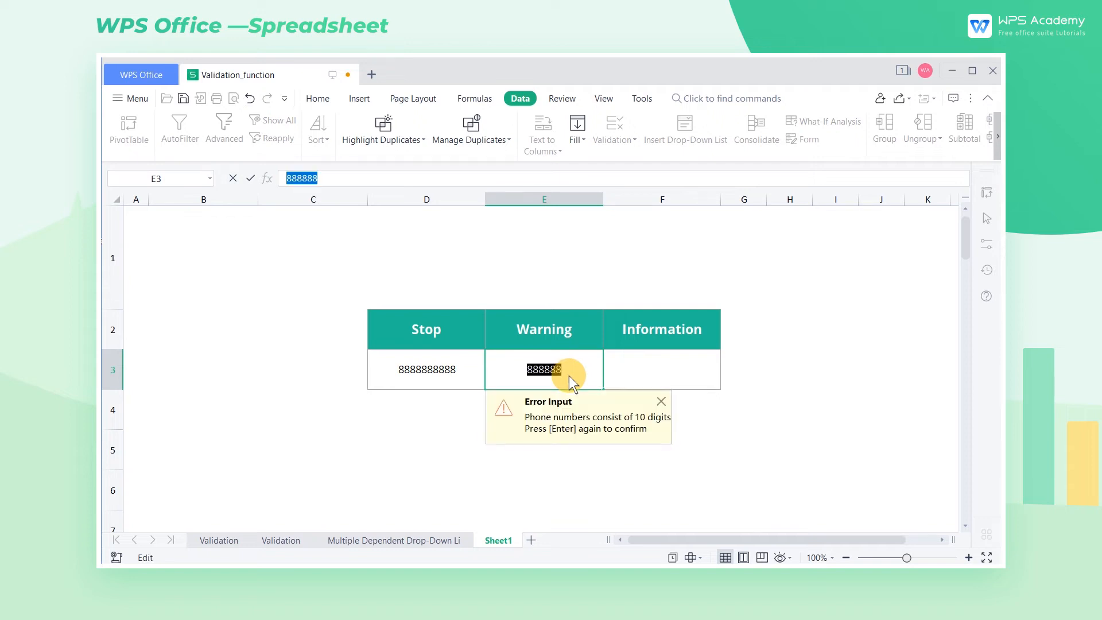
key("Return")
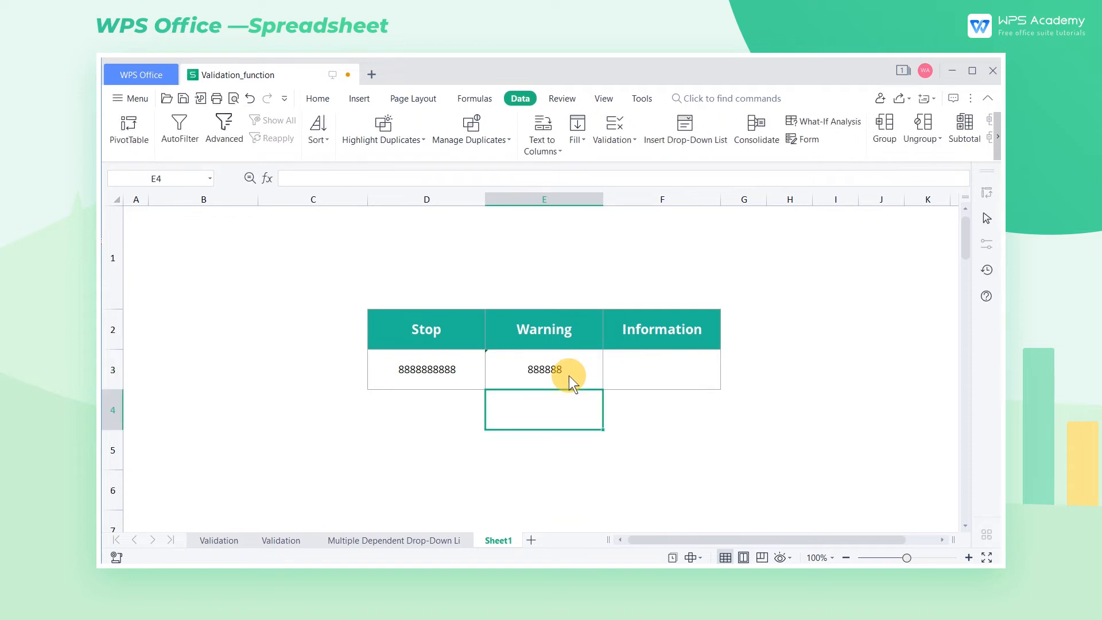
- Test the Information alert style by entering a six-digit number in cell F3
left_click(670, 370)
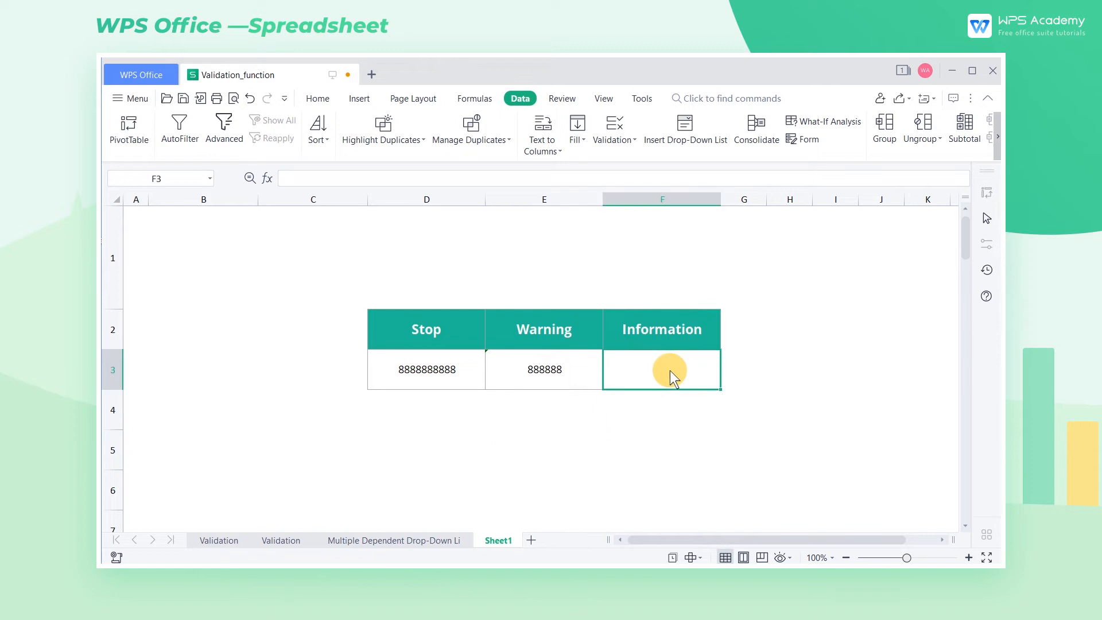
type("888")
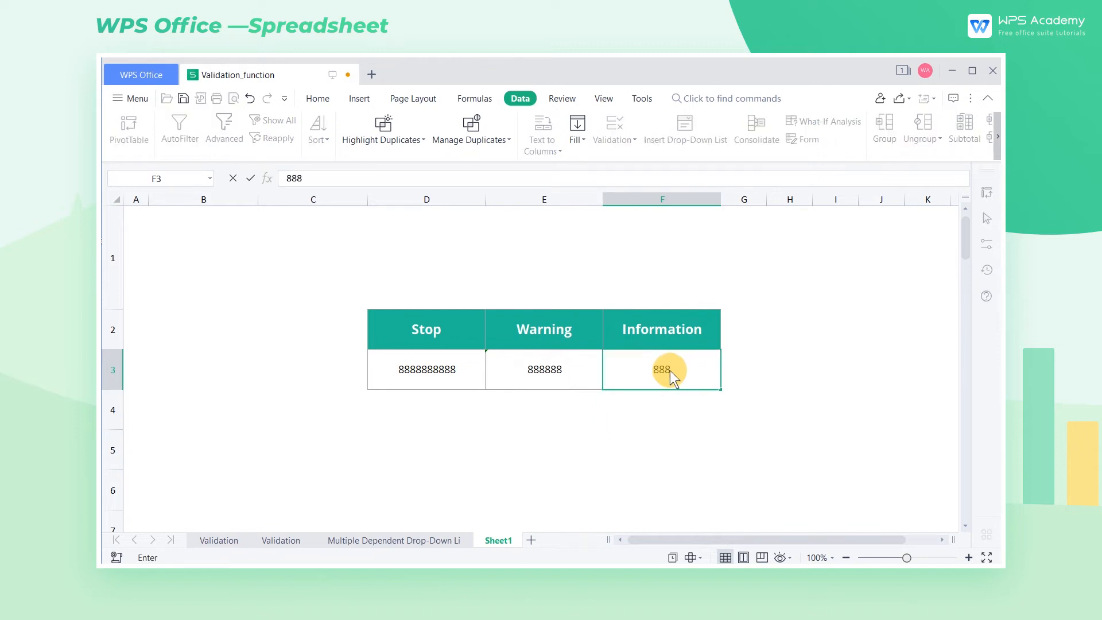
type("888")
key("Return")
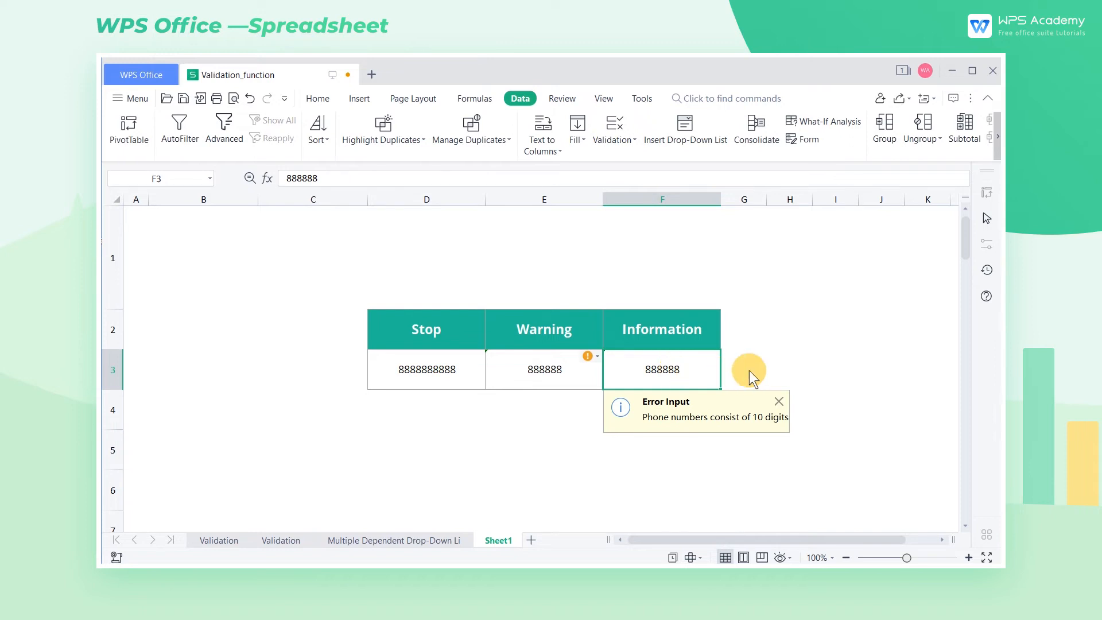
key("Return")
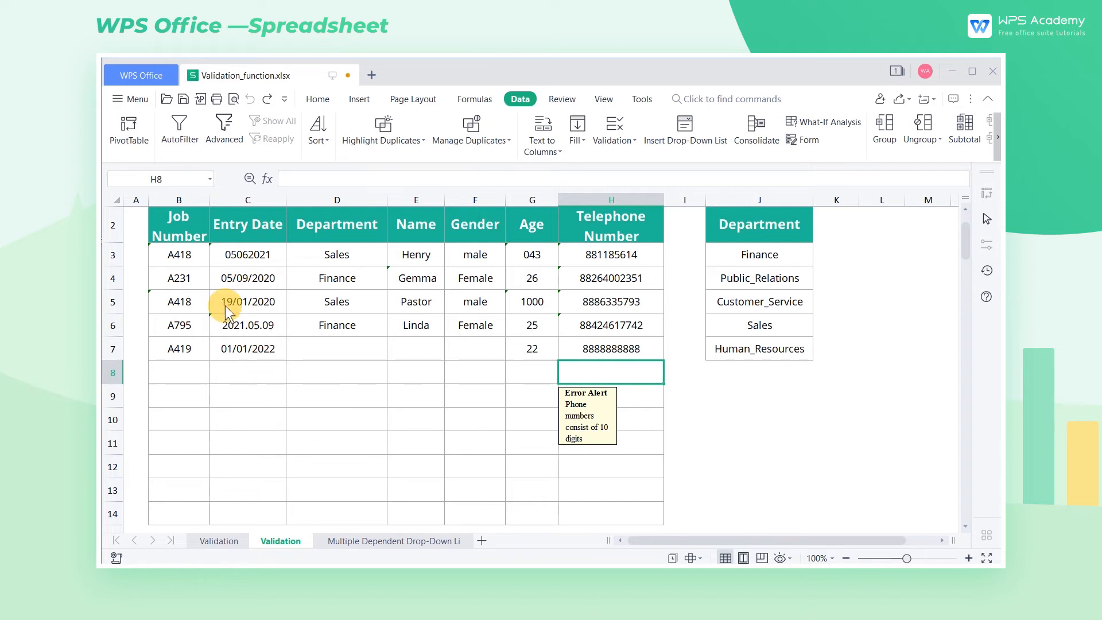
- Circle the invalid data in the employee table range B3:H14 of the Validation sheet
left_click_drag(196, 260, 642, 518)
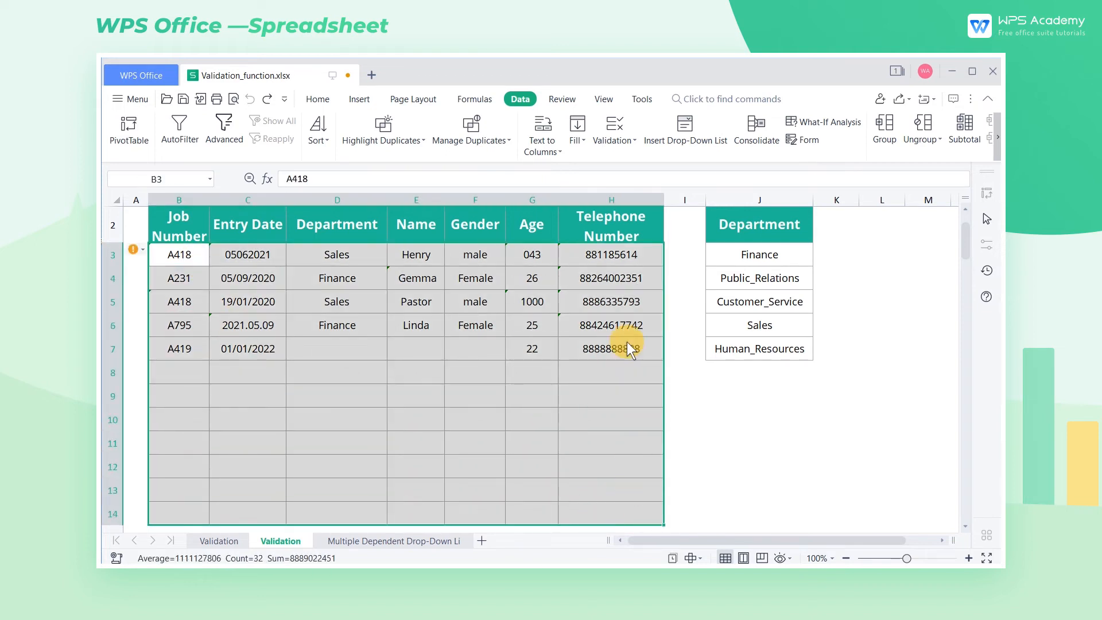
left_click(630, 143)
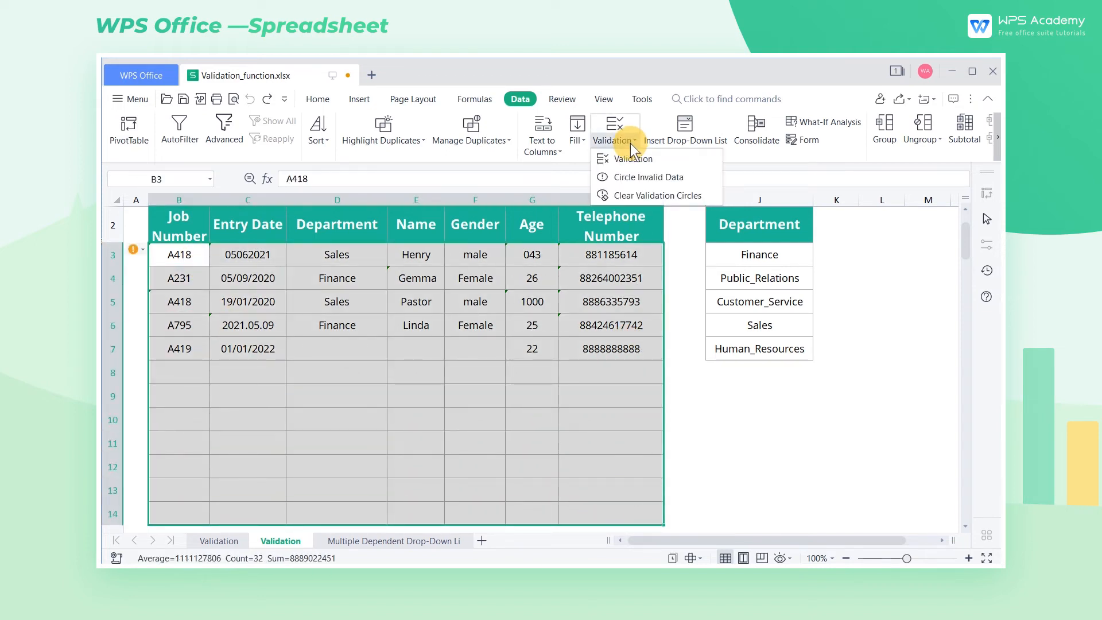
left_click(642, 178)
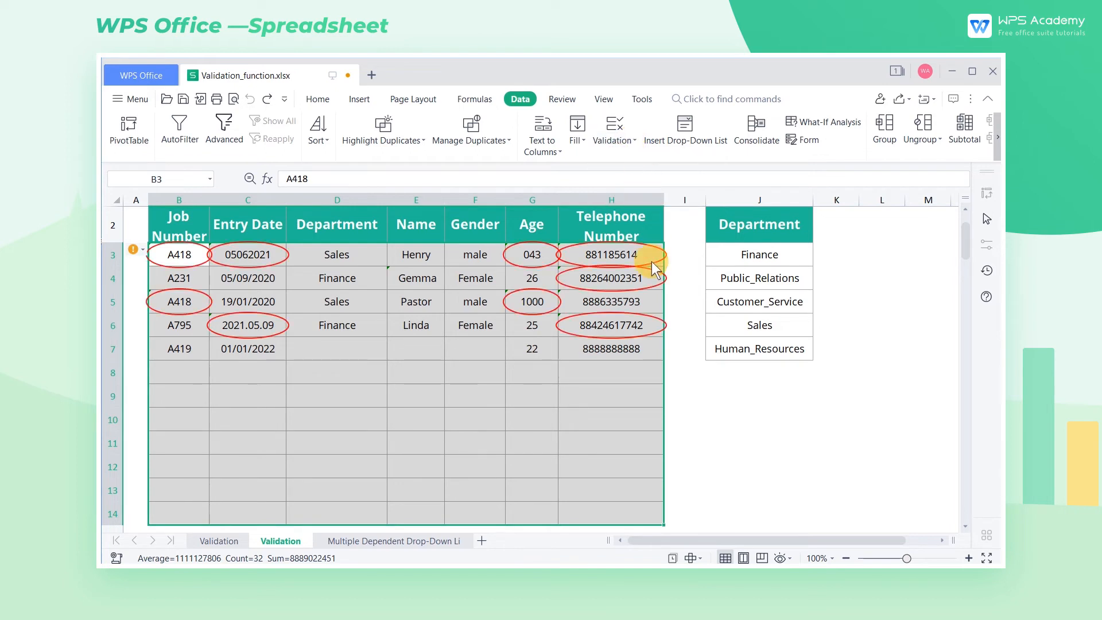
left_click(696, 390)
- Correct the circled age in cell G5 to 21
left_click(531, 303)
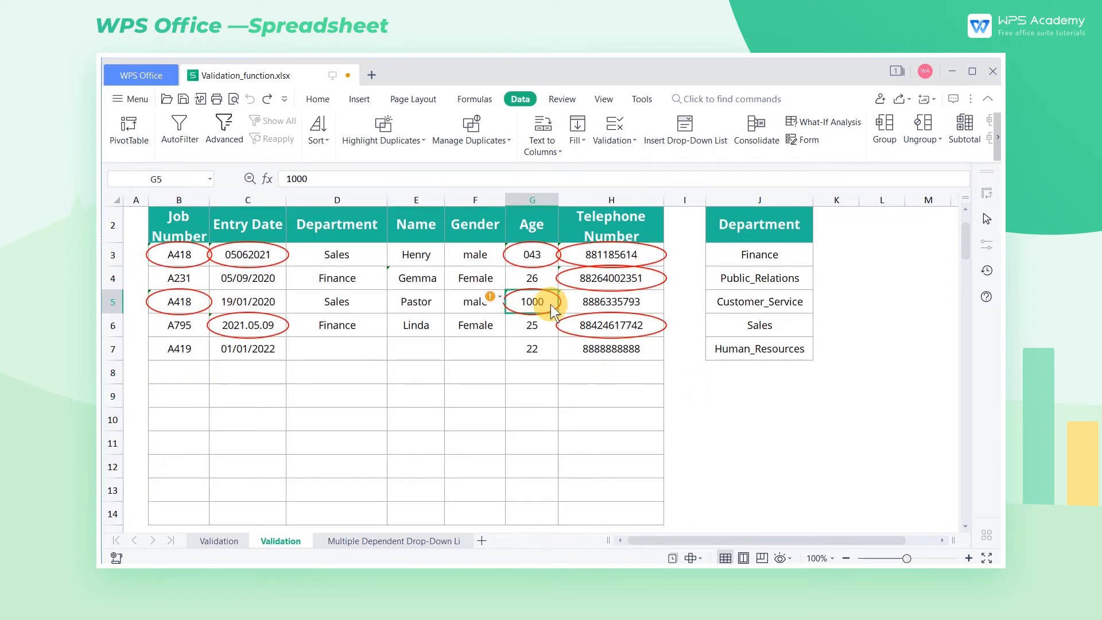
key("ctrl+y")
left_click(715, 394)
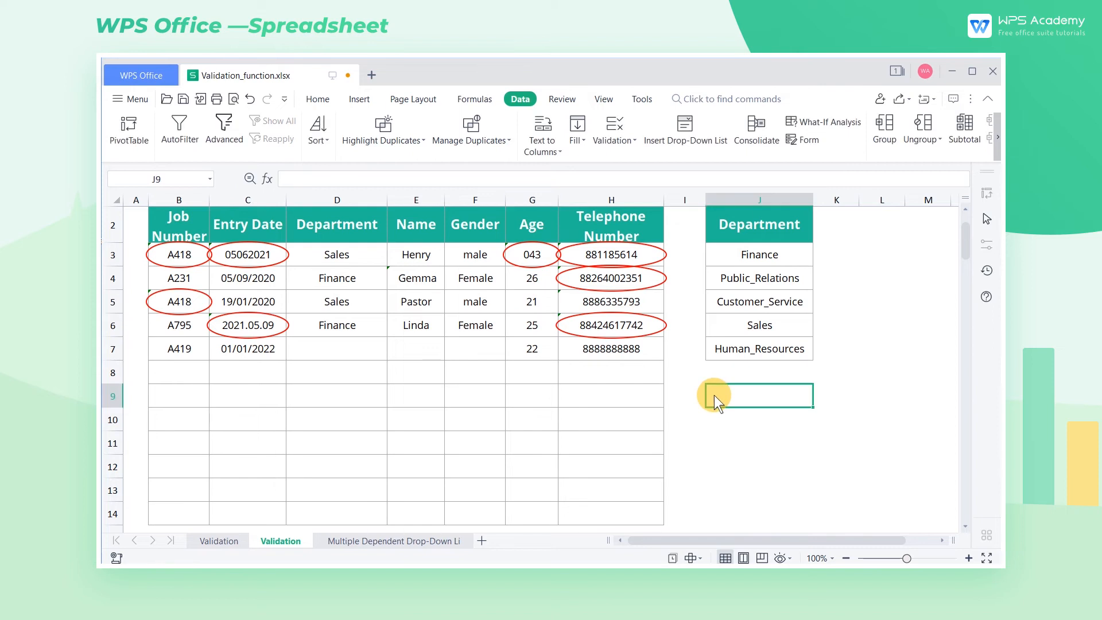
- Change the duplicate job number in cell B5 to A420
double_click(185, 302)
left_click_drag(185, 303, 192, 302)
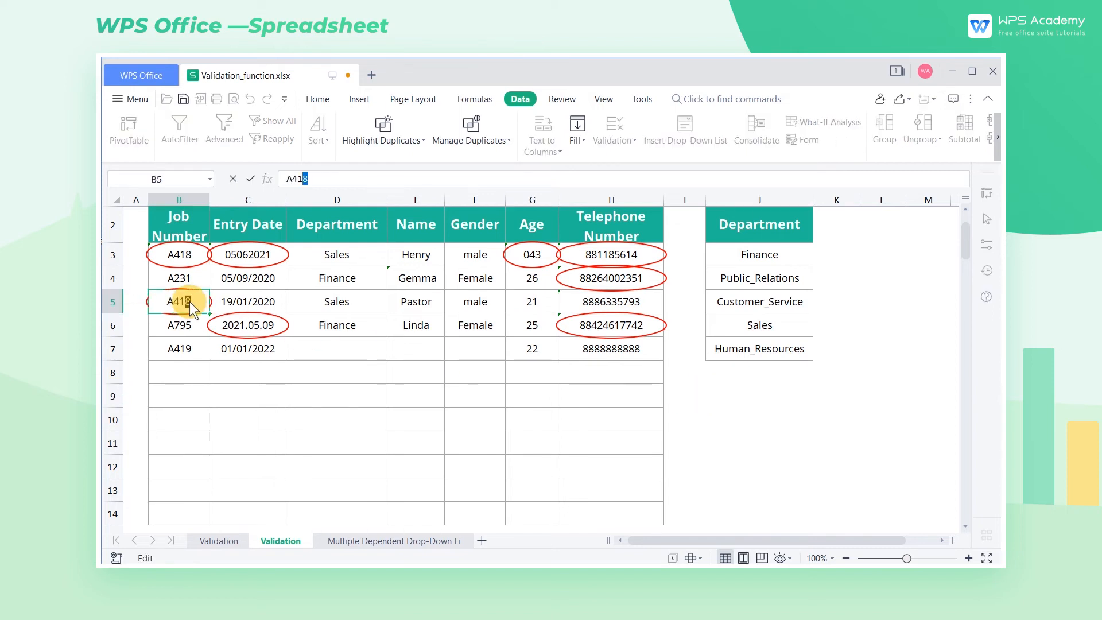
key("BackSpace")
key("BackSpace")
type("20")
left_click(367, 355)
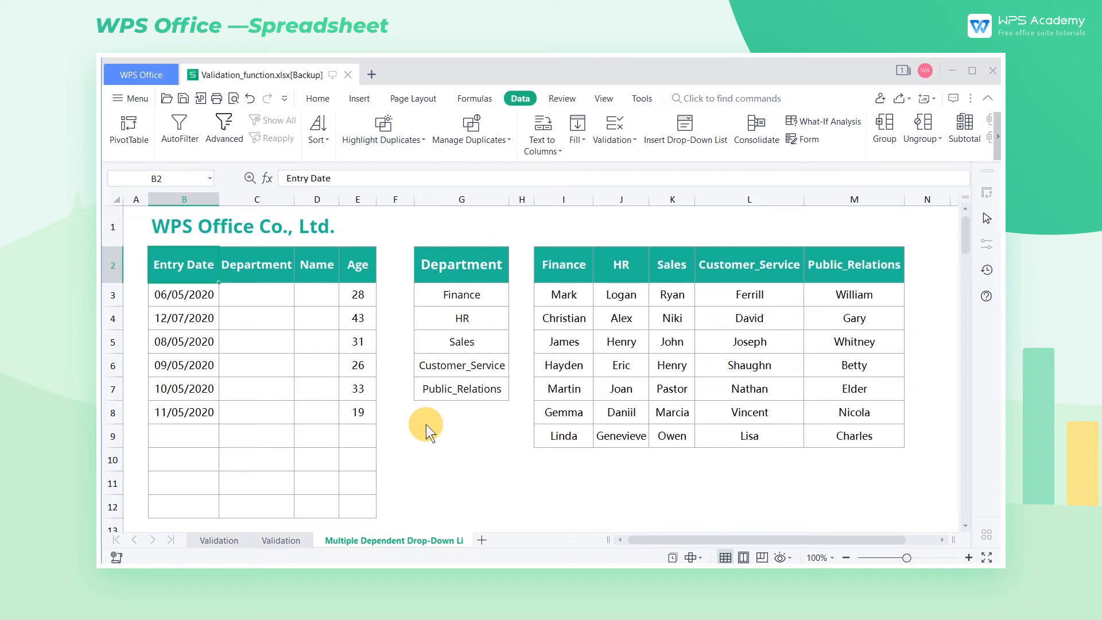
- View the Insert Drop-Down List options on the Multiple Dependent Drop-Down sheet and close them without adding choices
left_click(684, 144)
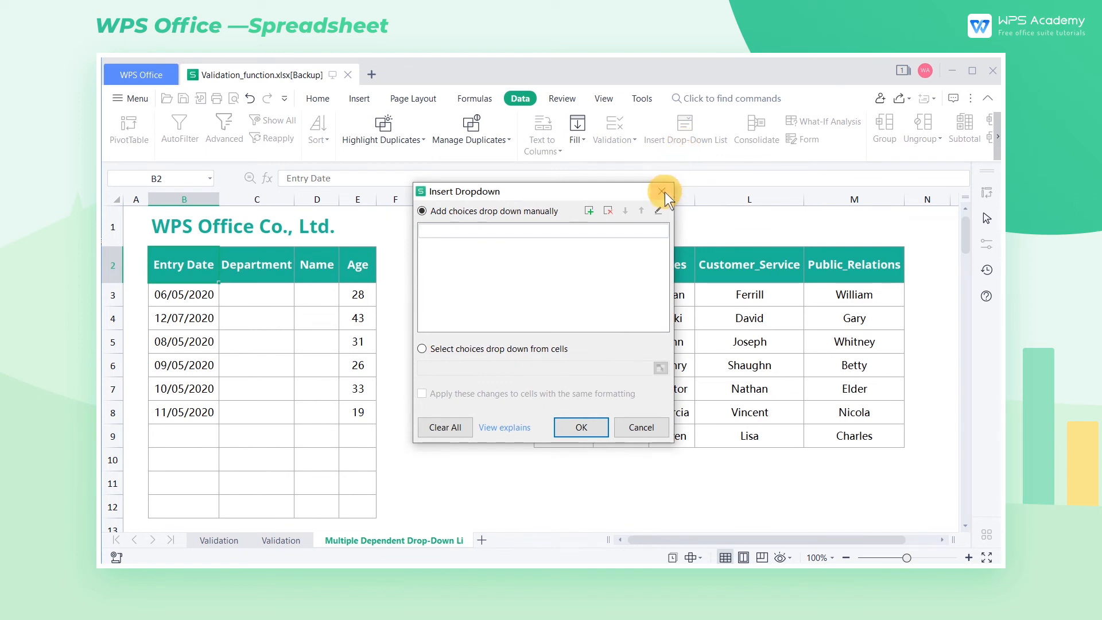
left_click(664, 192)
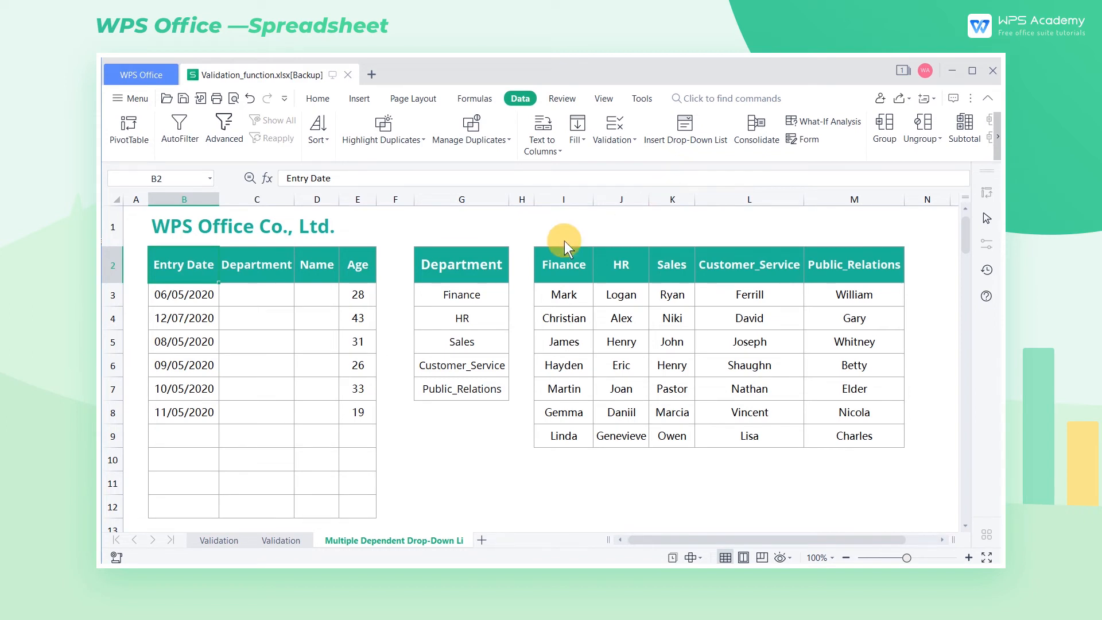
- Restrict the Department cells C3:C12 to a List validation with the source "yes,no"
left_click_drag(279, 292, 274, 515)
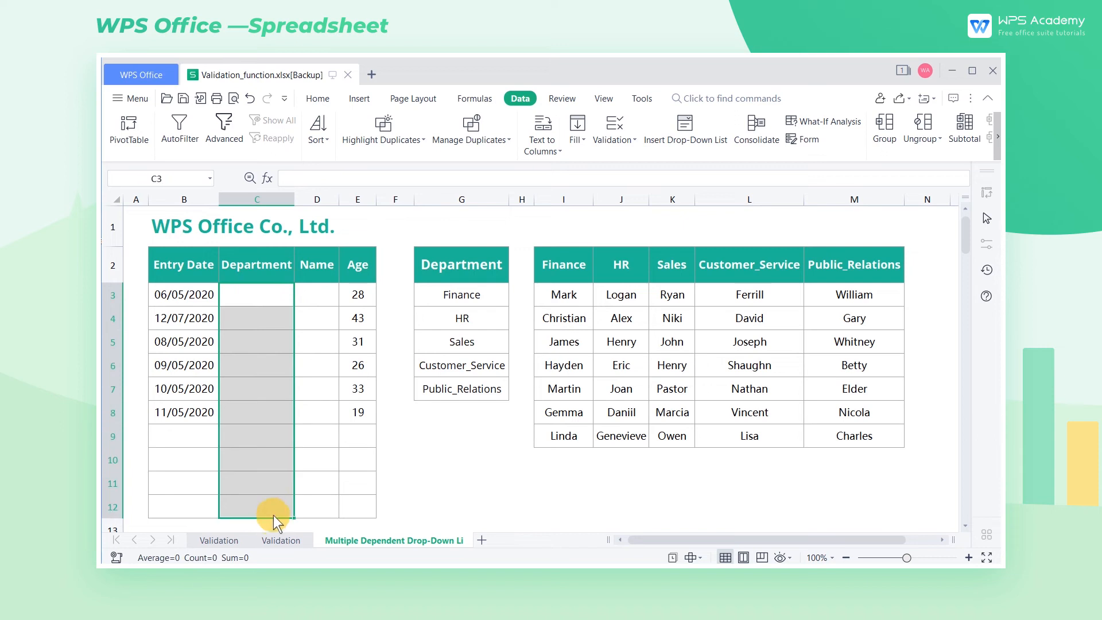
left_click(597, 140)
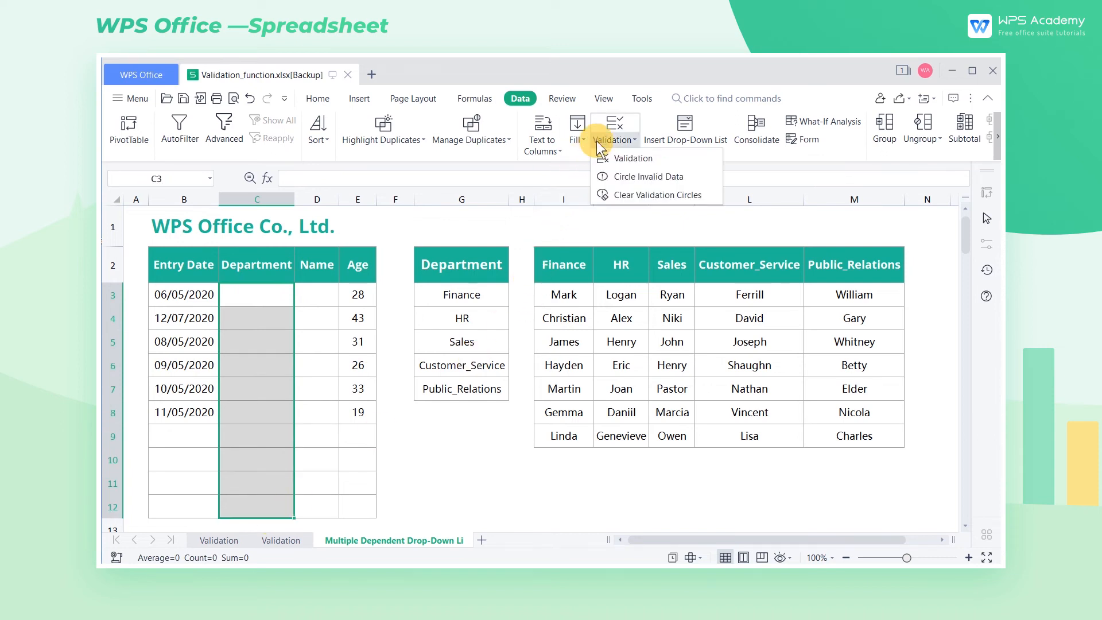
left_click(633, 152)
left_click(446, 229)
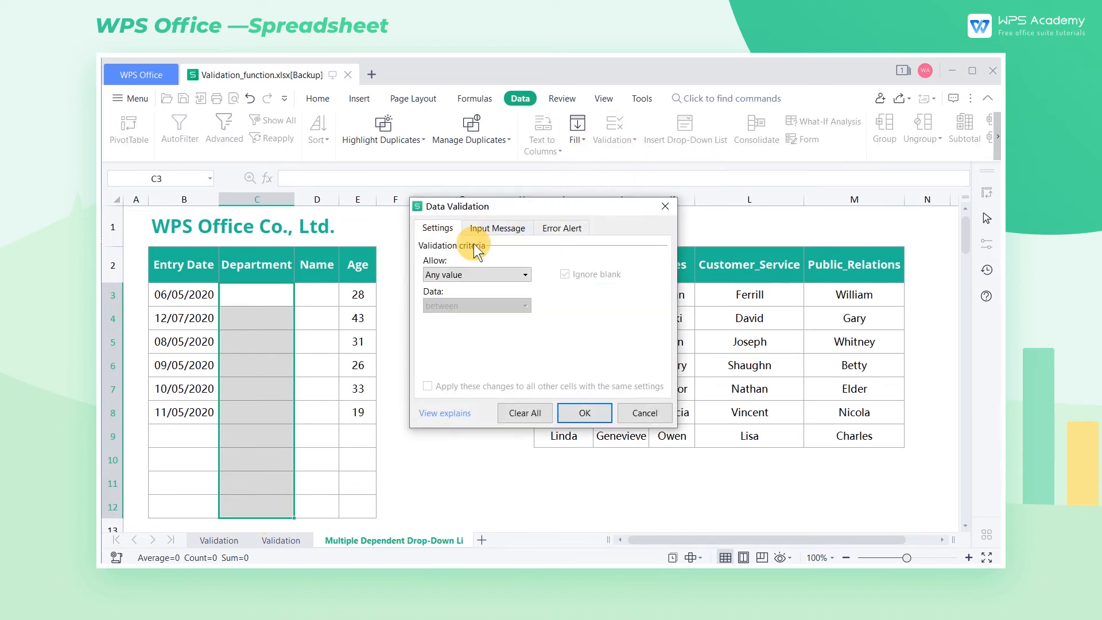
left_click(495, 276)
left_click(485, 332)
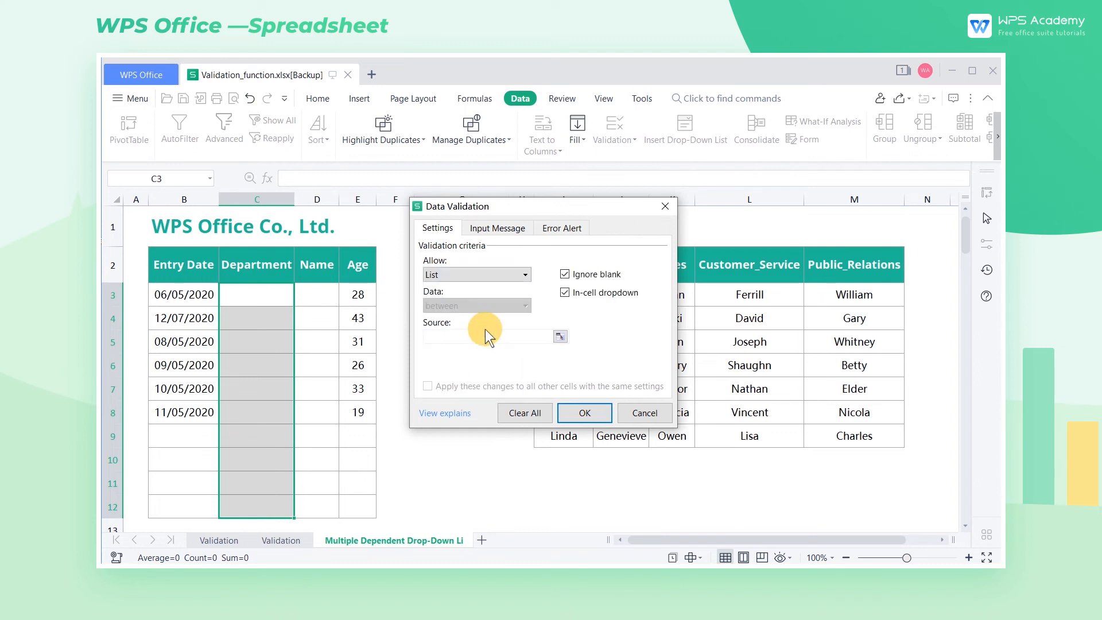
left_click(491, 342)
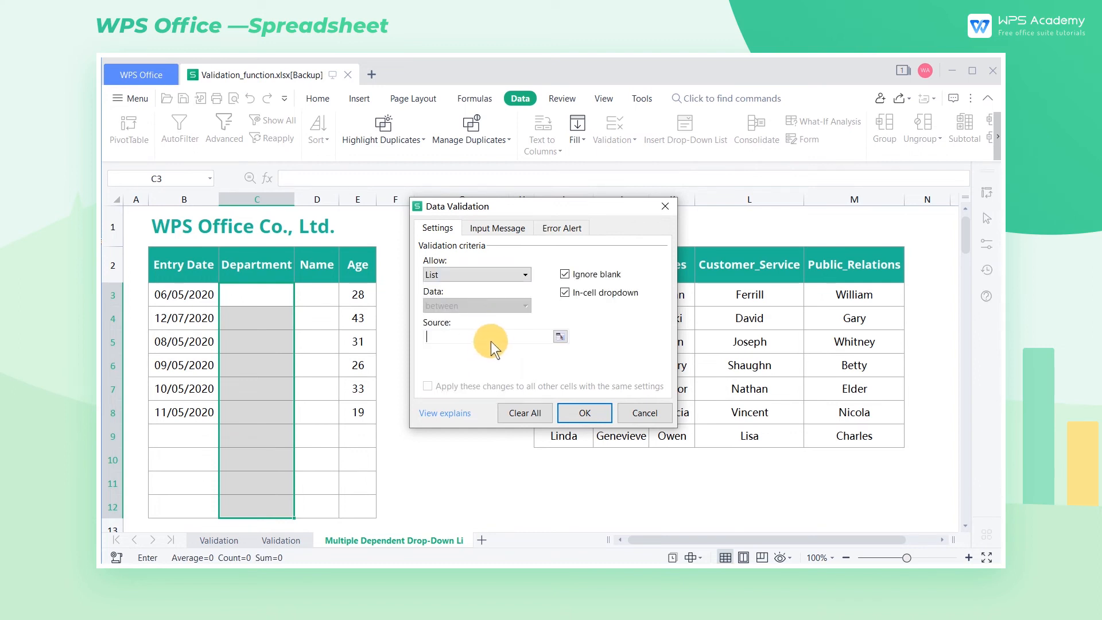
type("yes,no")
left_click(586, 412)
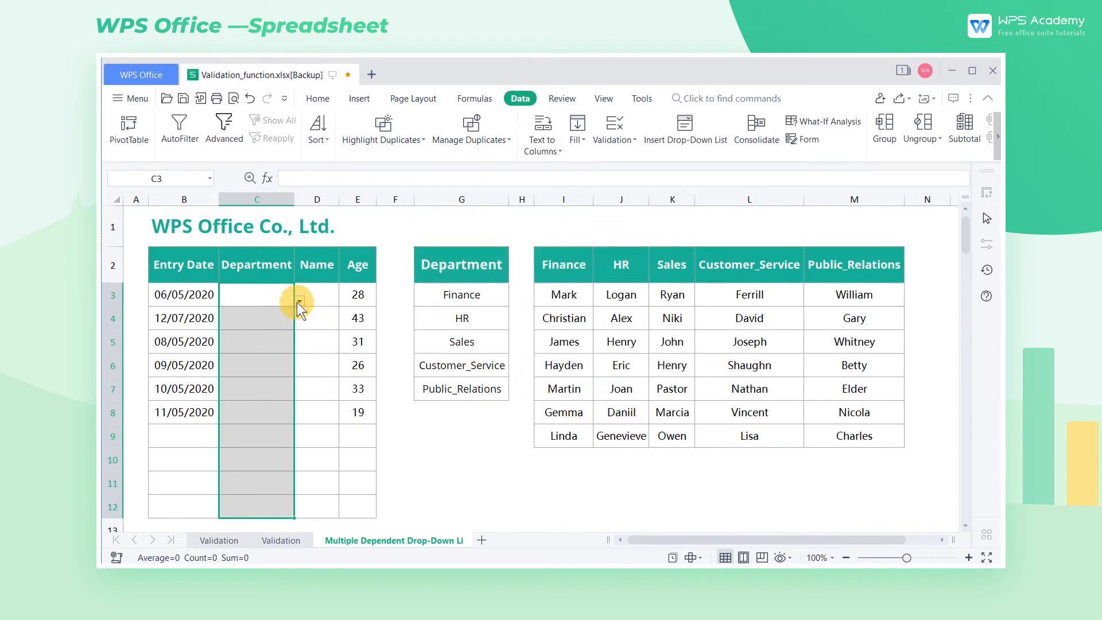
- Test the in-cell drop-down by choosing "yes" in C3 and "no" in C4
left_click(299, 301)
left_click(277, 317)
left_click(287, 323)
left_click(300, 325)
left_click(263, 358)
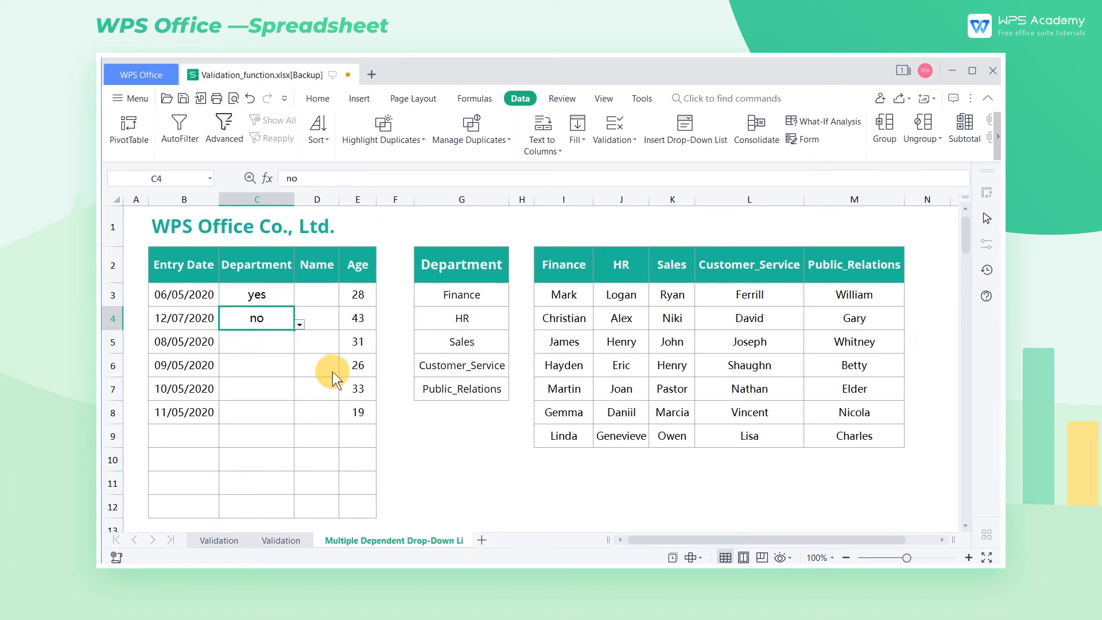
- Change the validation list source of C3 to =$G$3:$G$7 and apply it to all other cells with the same settings
left_click(285, 294)
left_click(618, 143)
left_click(619, 156)
left_click_drag(491, 208, 676, 204)
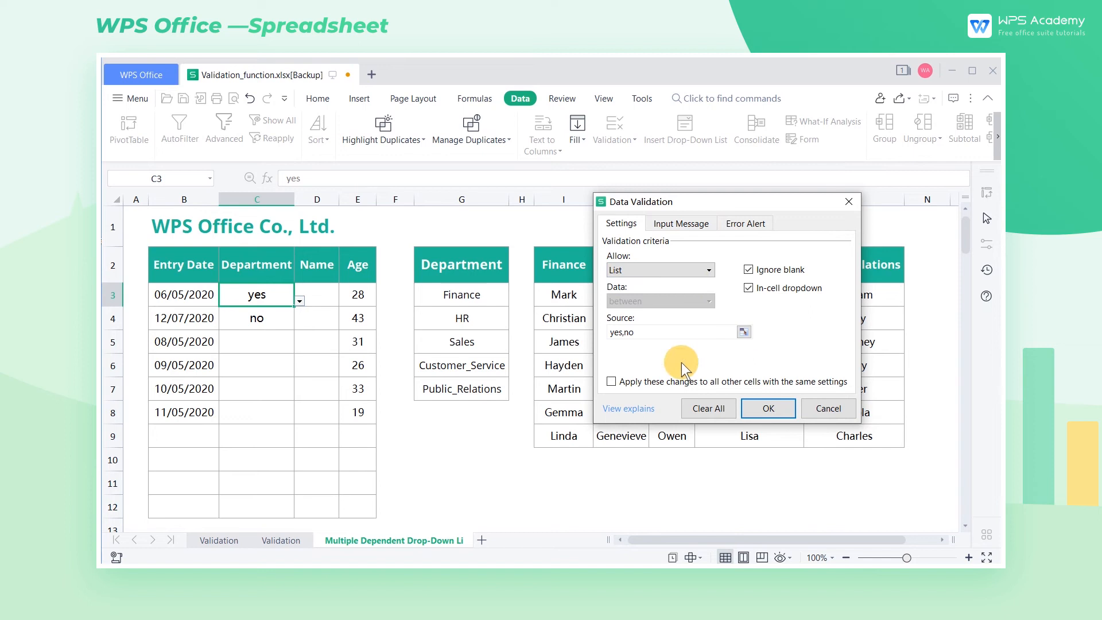
left_click(612, 383)
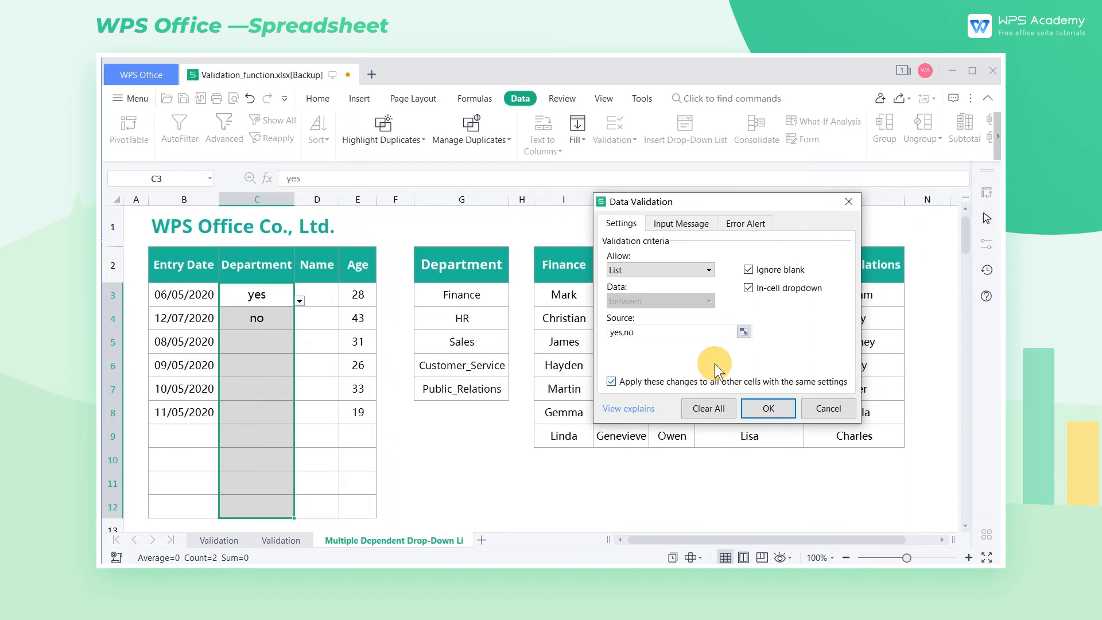
left_click(745, 332)
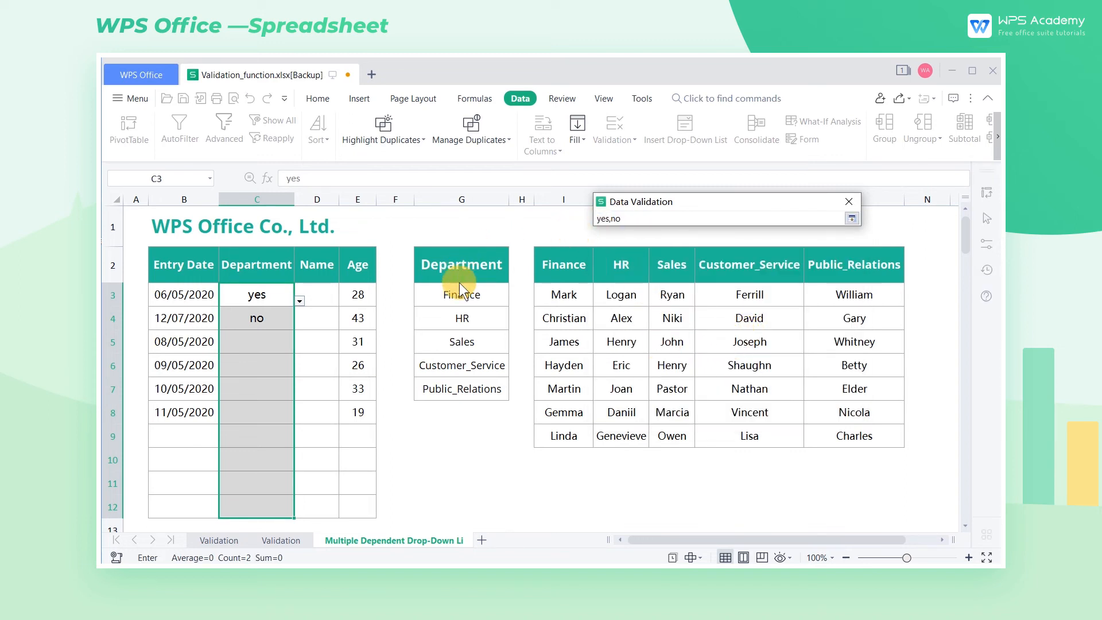
left_click_drag(459, 288, 464, 388)
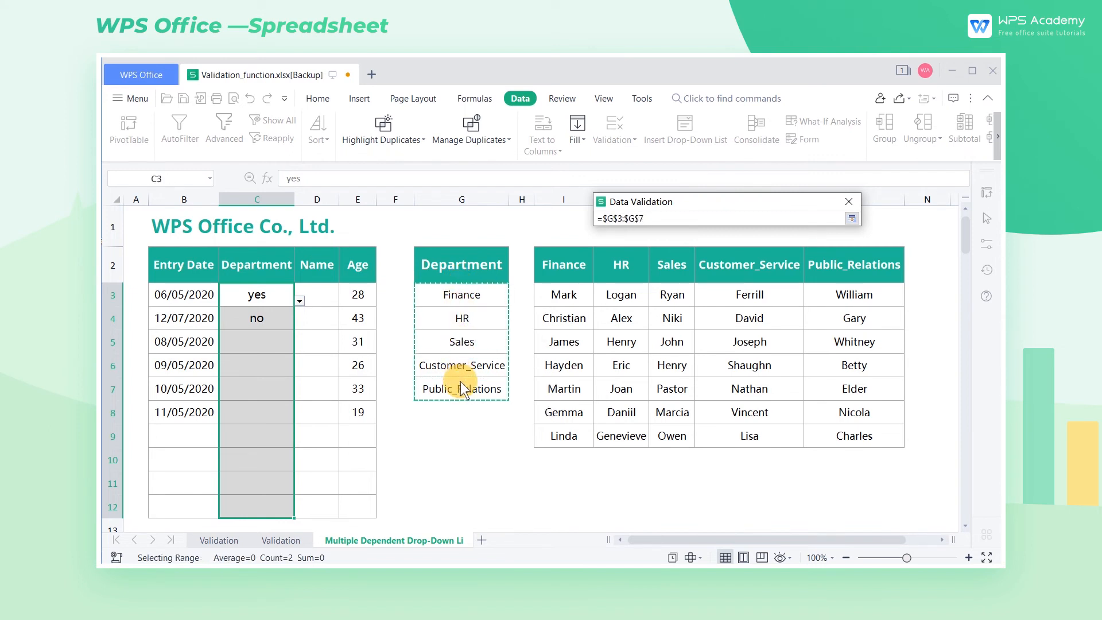
left_click(852, 220)
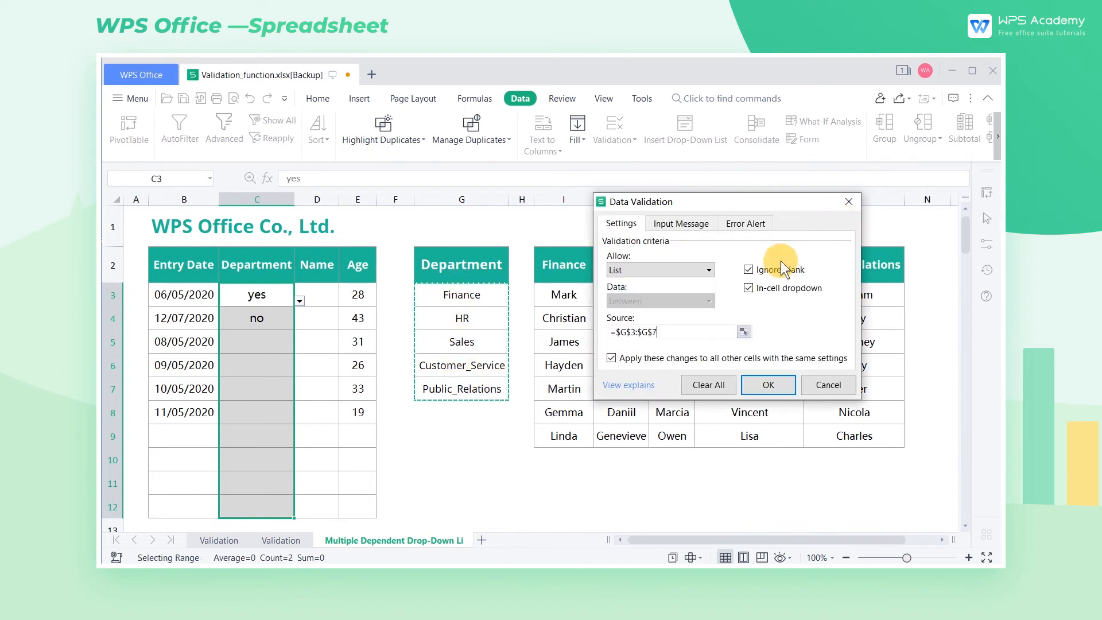
left_click(765, 384)
- Choose Finance, HR and Sales from the drop-down lists in cells C3, C4 and C5
left_click(298, 299)
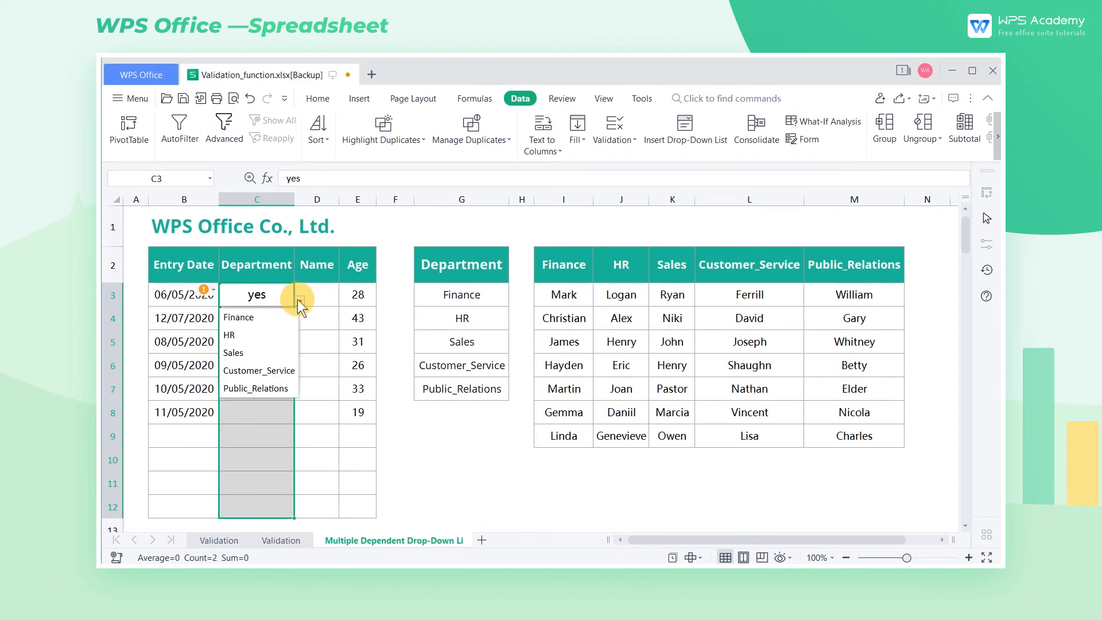
left_click(284, 319)
left_click(283, 318)
left_click(298, 323)
left_click(269, 353)
left_click(290, 345)
left_click(298, 348)
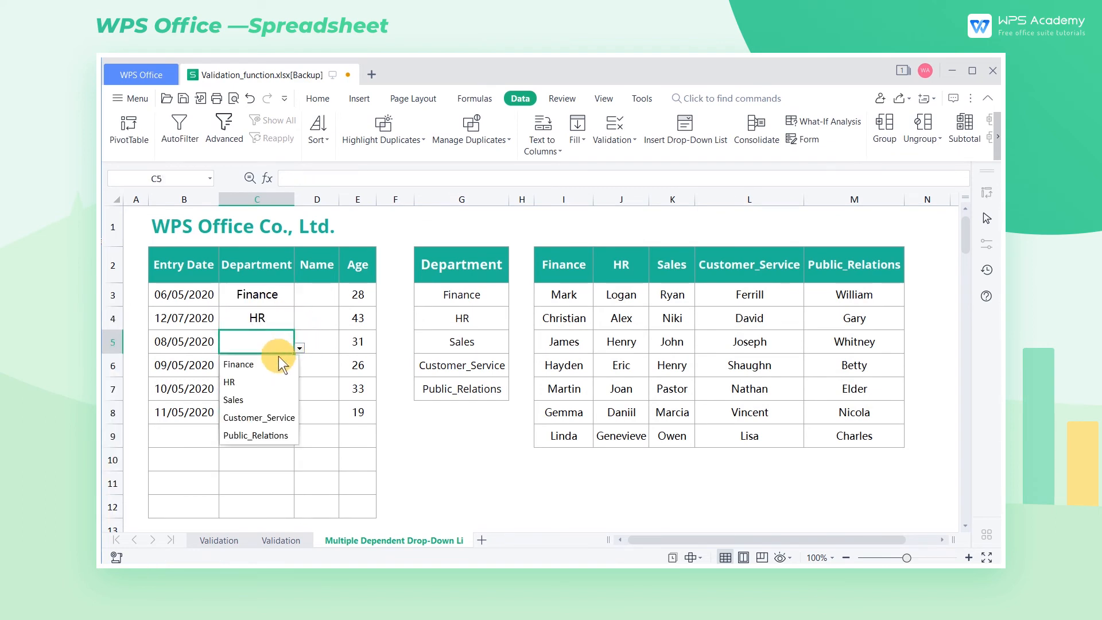
left_click(272, 396)
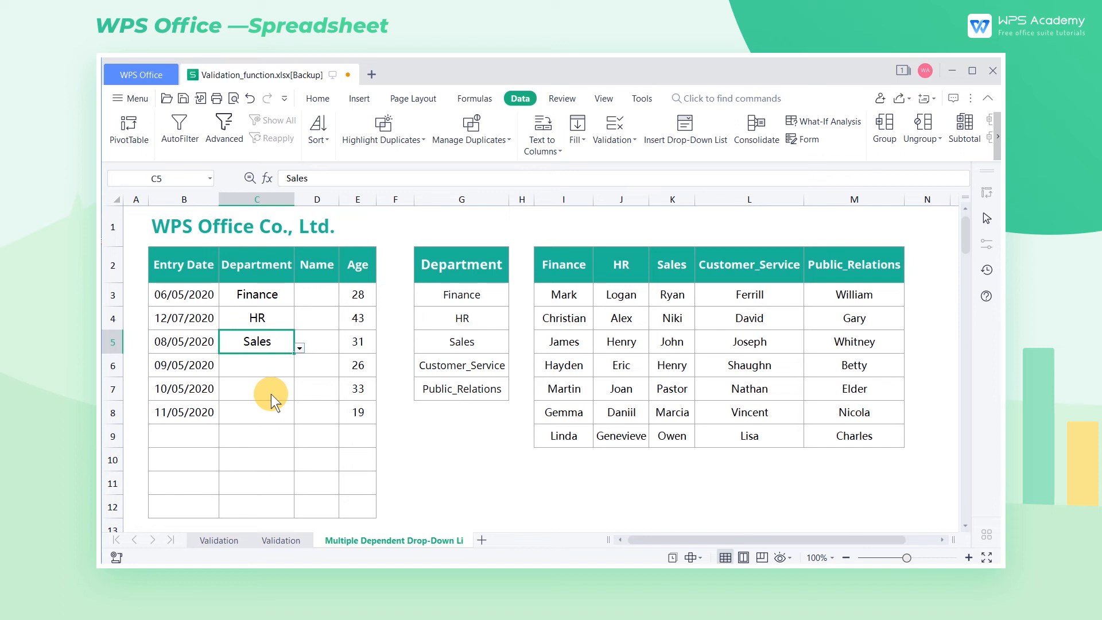
- Create named ranges from the department table I2:M9 using only its top row as names
left_click_drag(565, 252, 897, 432)
left_click(474, 99)
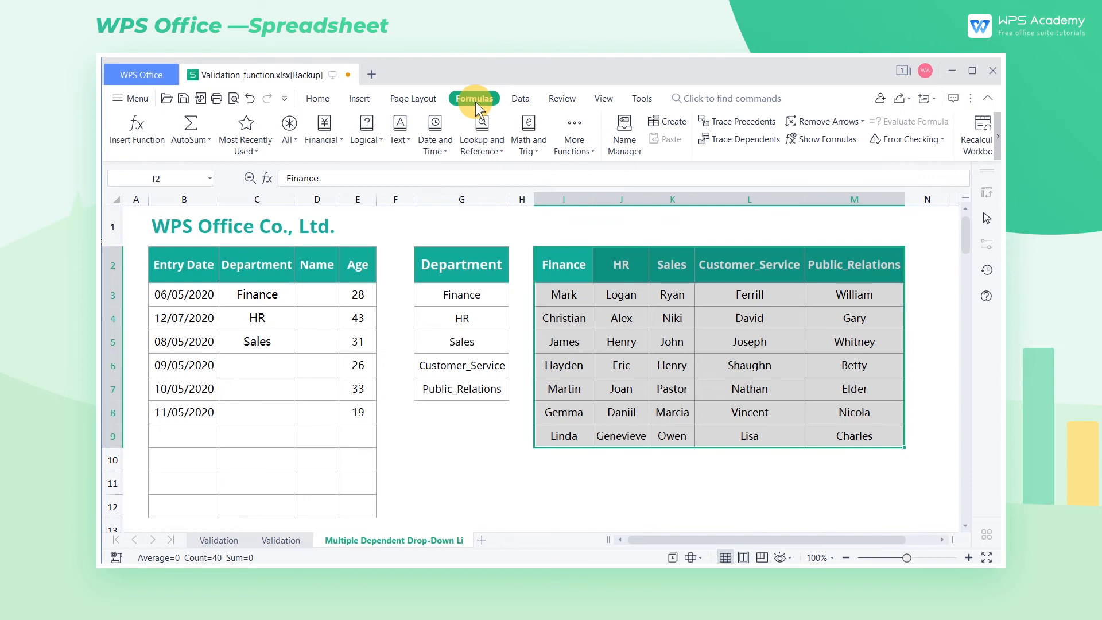
left_click(671, 122)
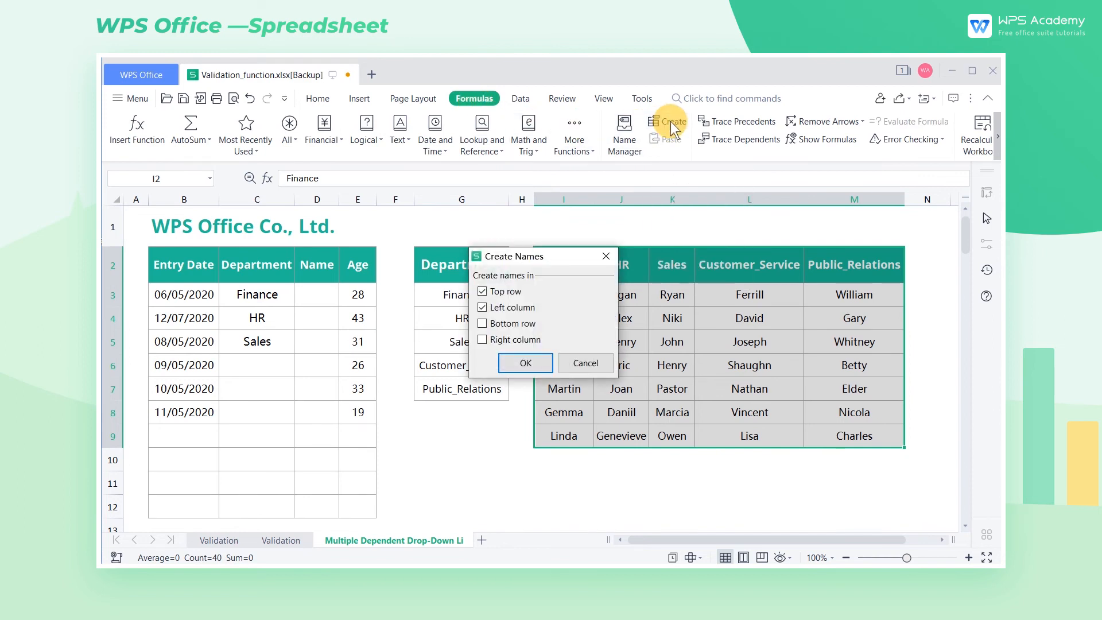
left_click(523, 308)
left_click(536, 362)
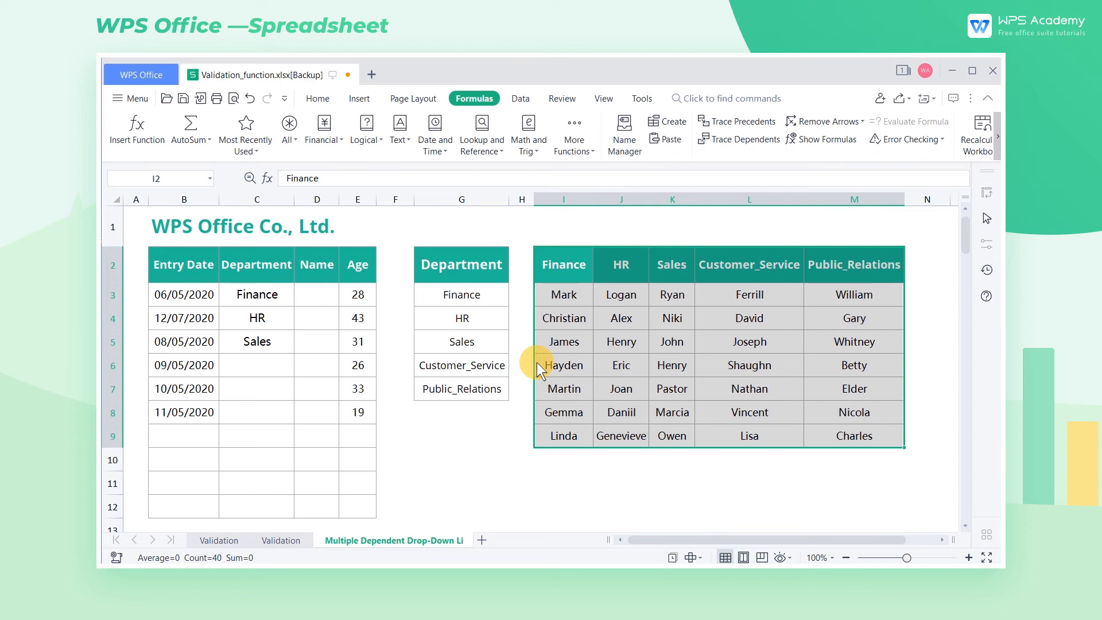
- Review the created department names and their references in the Name Manager, and close it
left_click(622, 148)
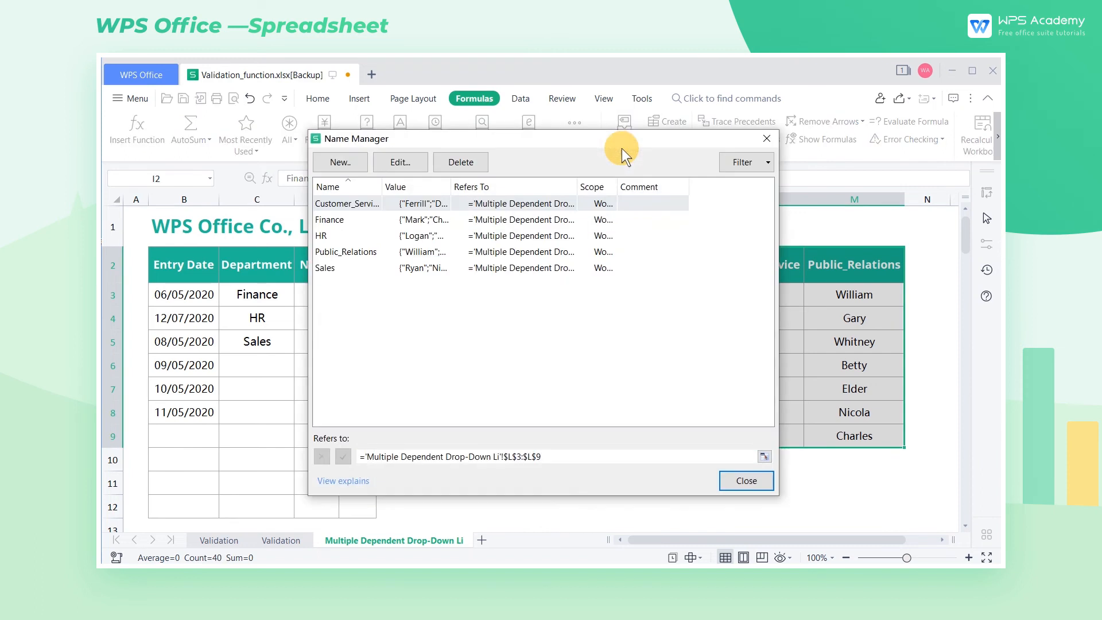
left_click_drag(619, 139, 432, 175)
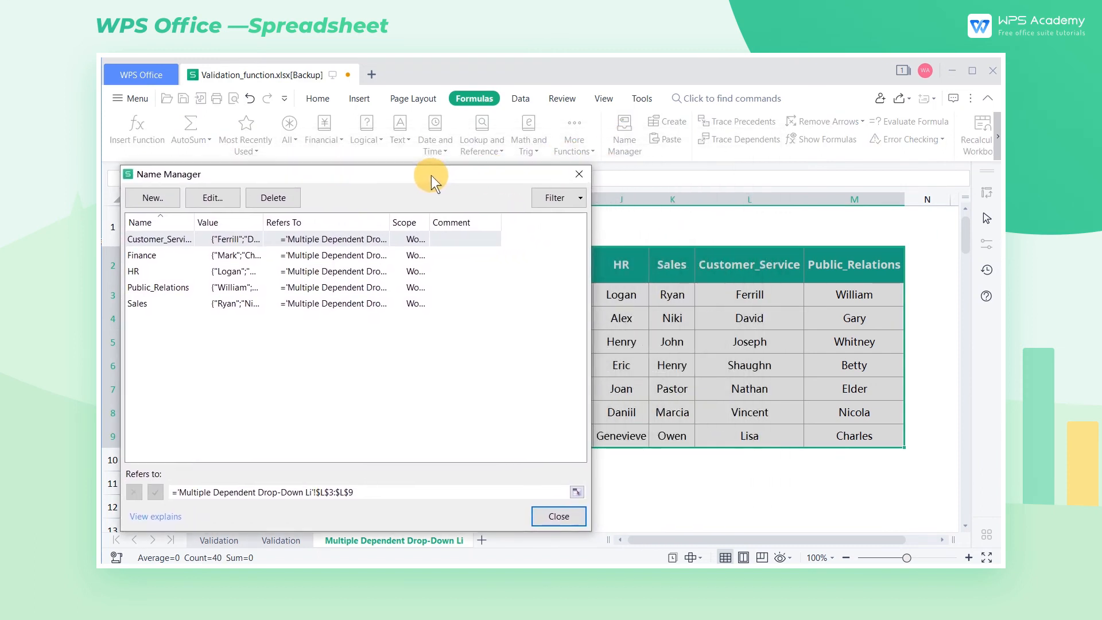
left_click(580, 175)
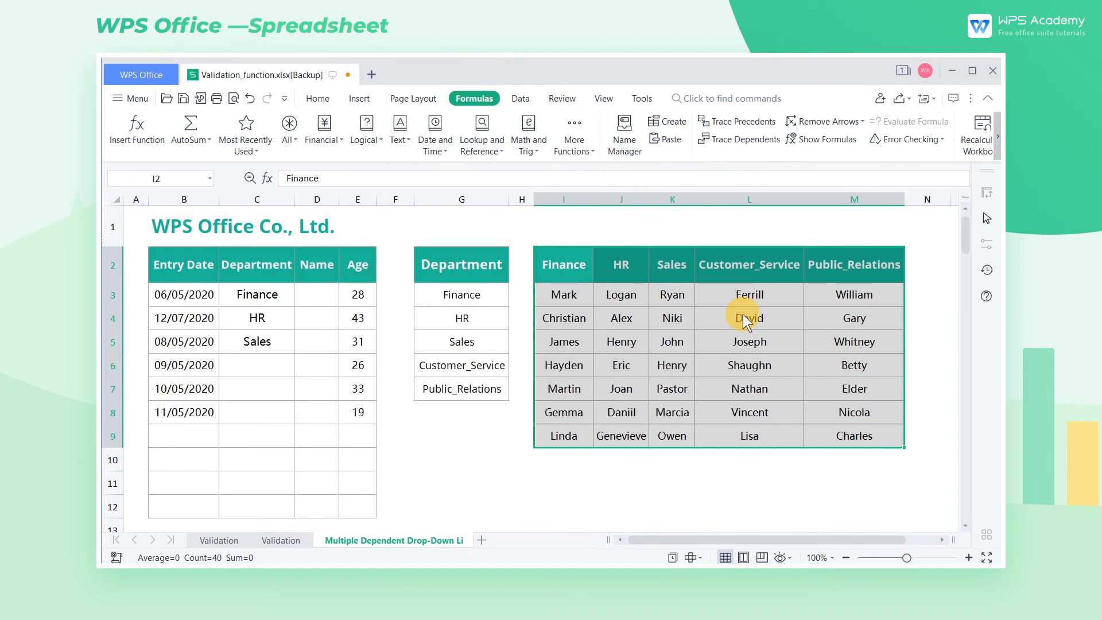
- Add a List data validation rule to the Name cells D3:D12 with the source =INDIRECT($C3)
left_click_drag(327, 298, 334, 498)
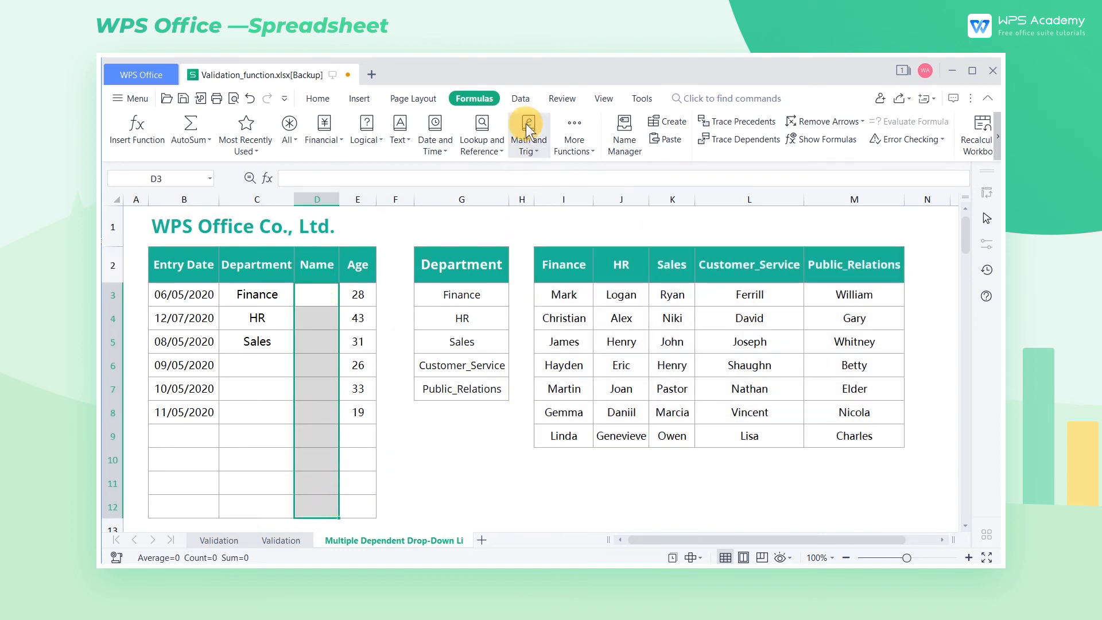
left_click(520, 98)
left_click(634, 148)
left_click(635, 158)
left_click(505, 274)
left_click(485, 329)
left_click(486, 337)
type("=")
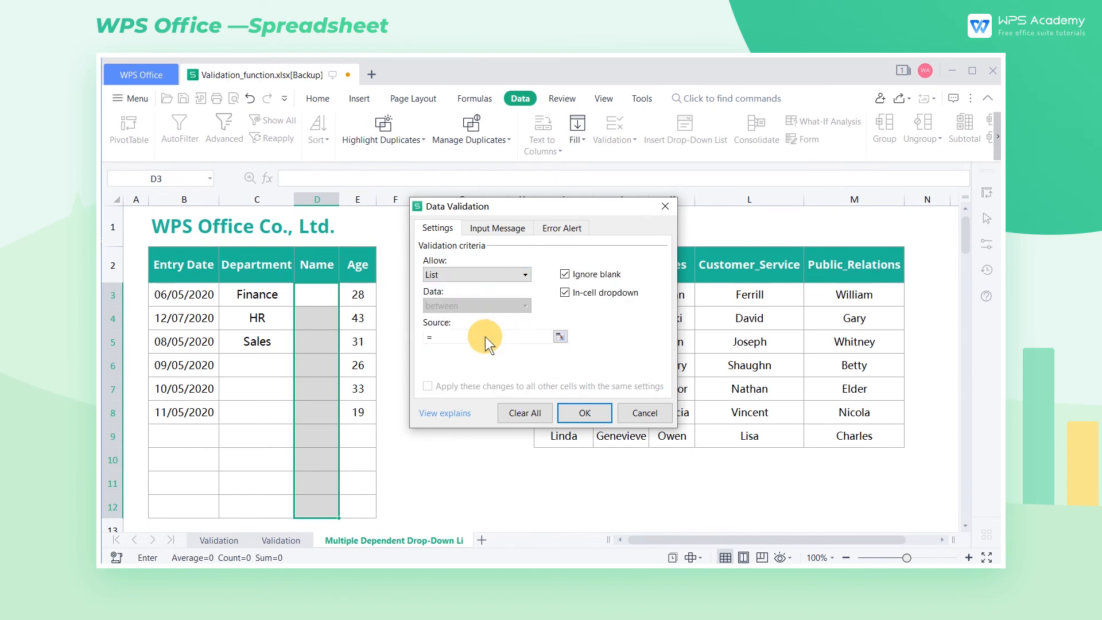
type("INDIRECT(")
left_click(258, 295)
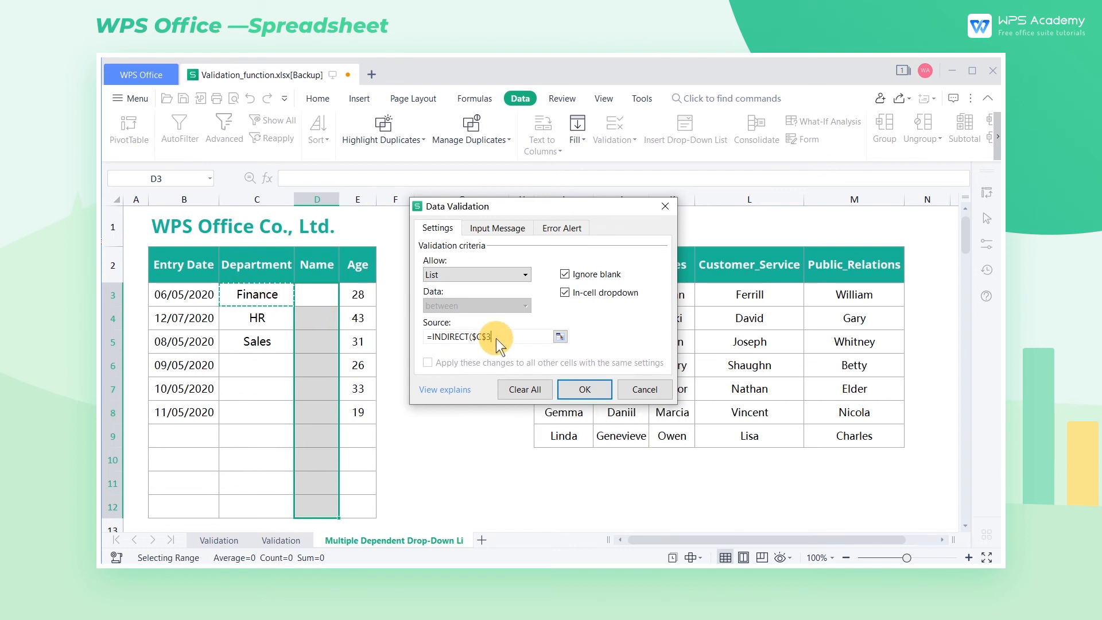
type(")")
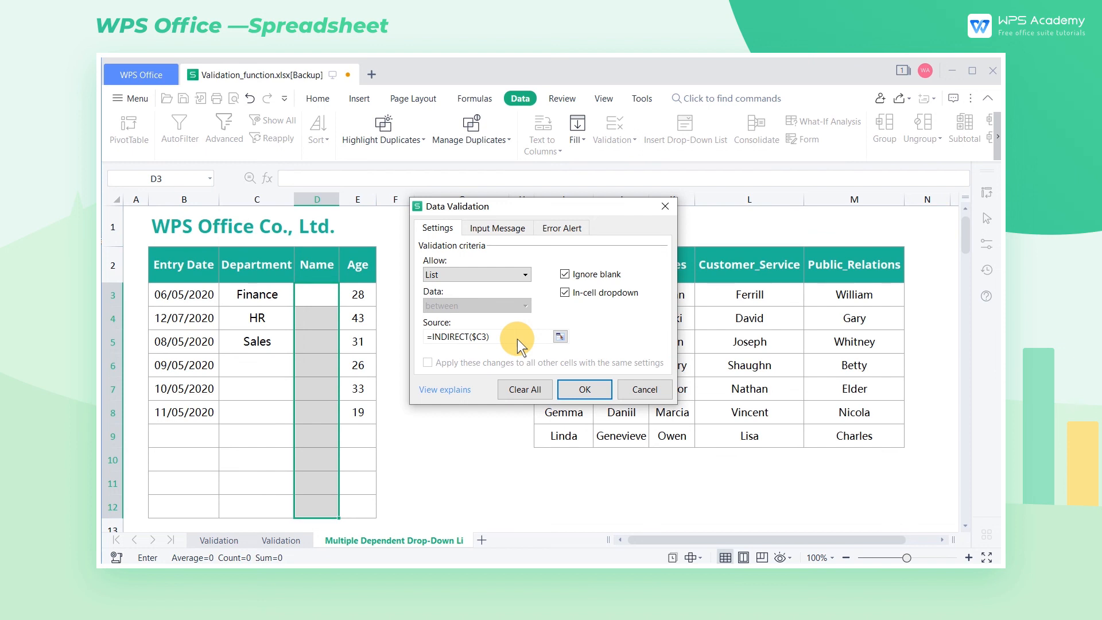
left_click(592, 390)
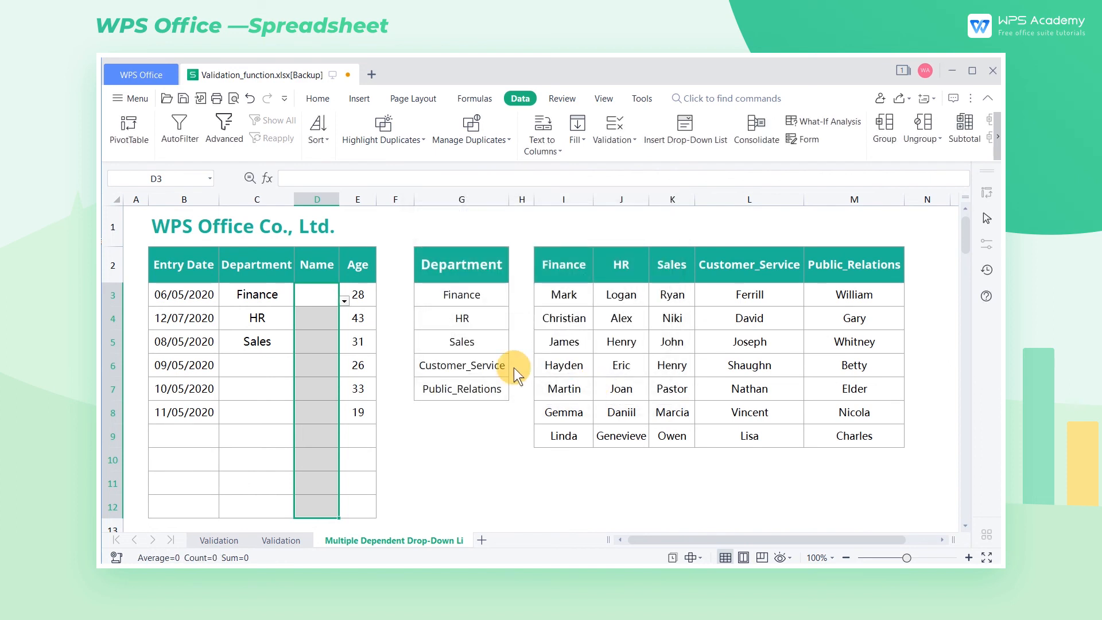
- Choose the first listed name for D3 and the third listed name for D4 from their dependent drop-down lists
left_click(345, 302)
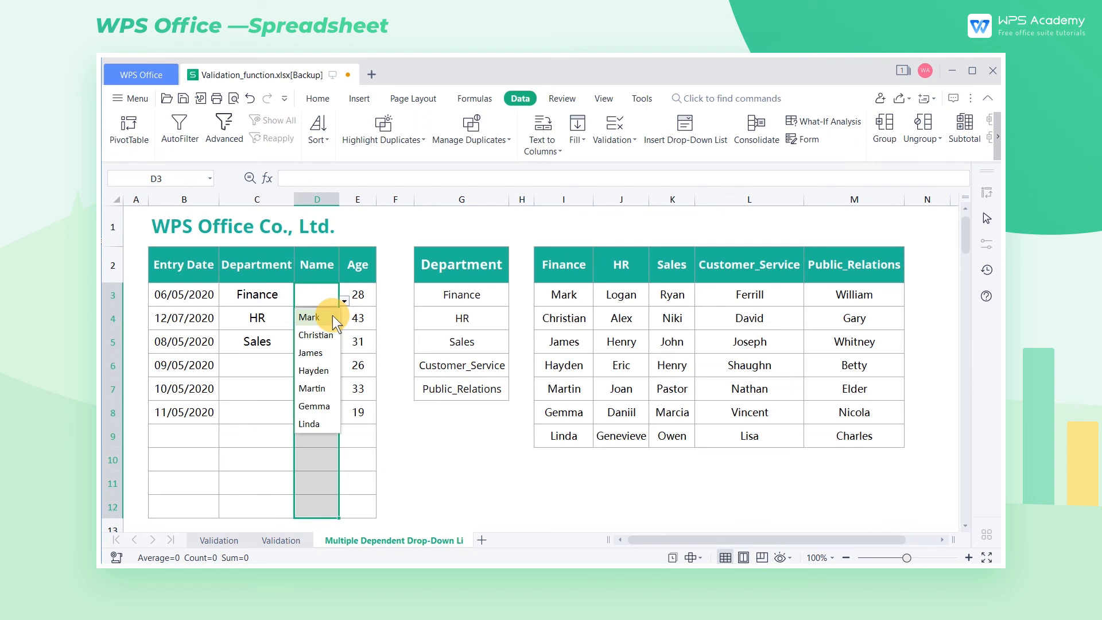
left_click(333, 315)
left_click(333, 322)
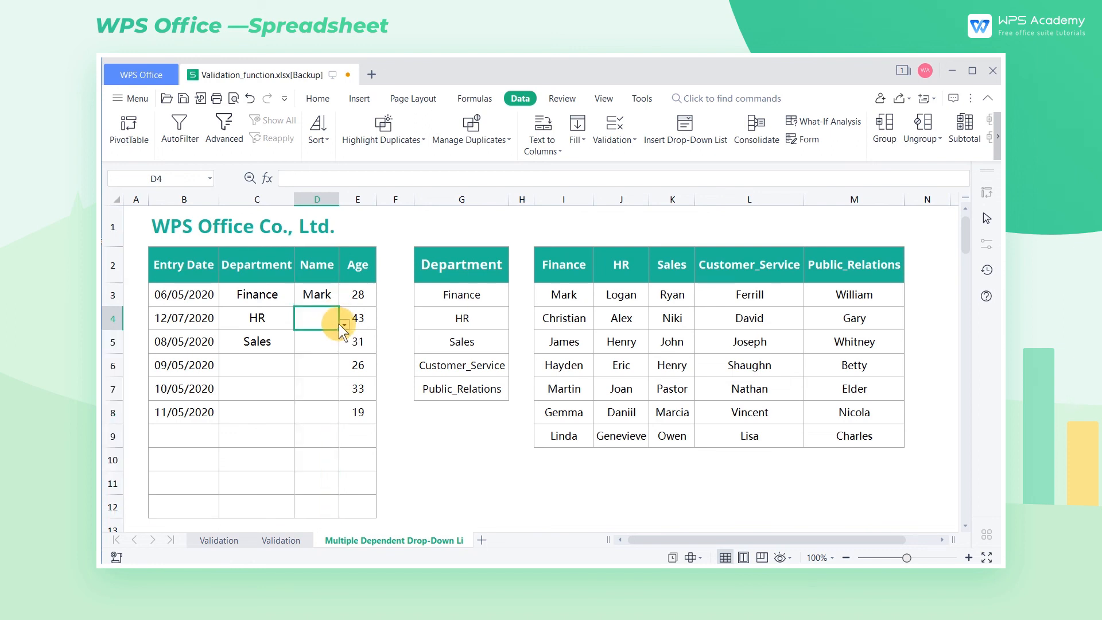
left_click(344, 325)
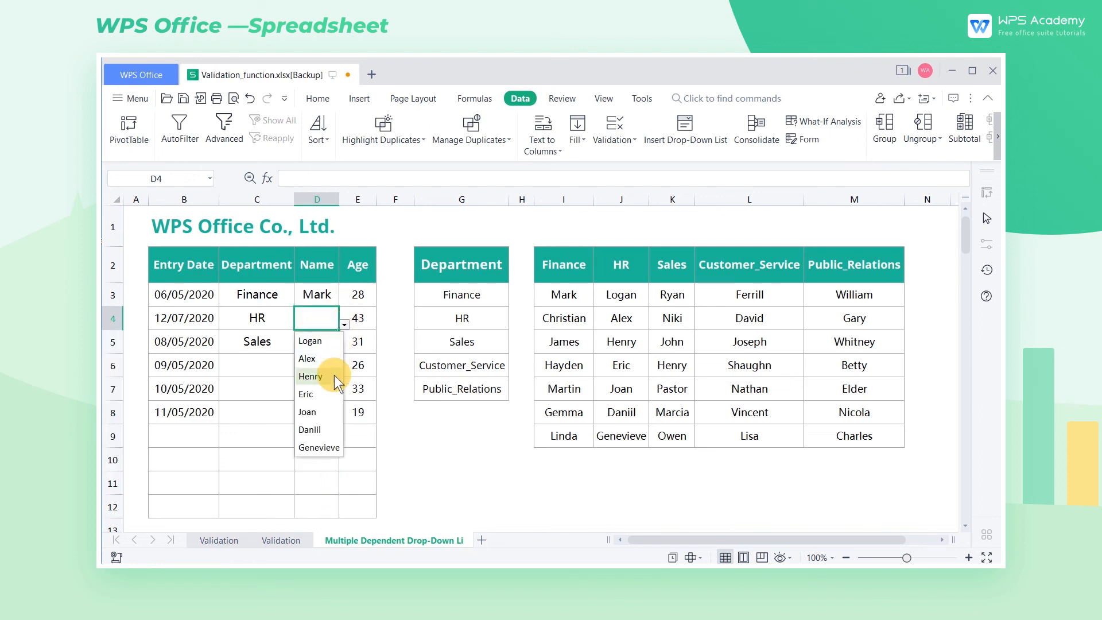
left_click(335, 375)
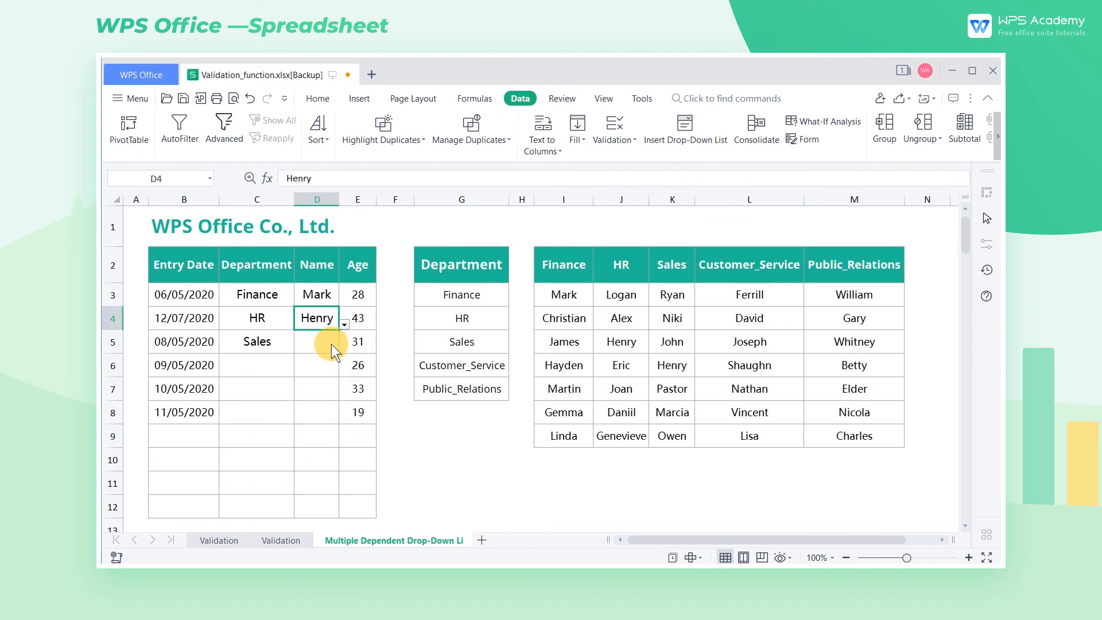
left_click(333, 343)
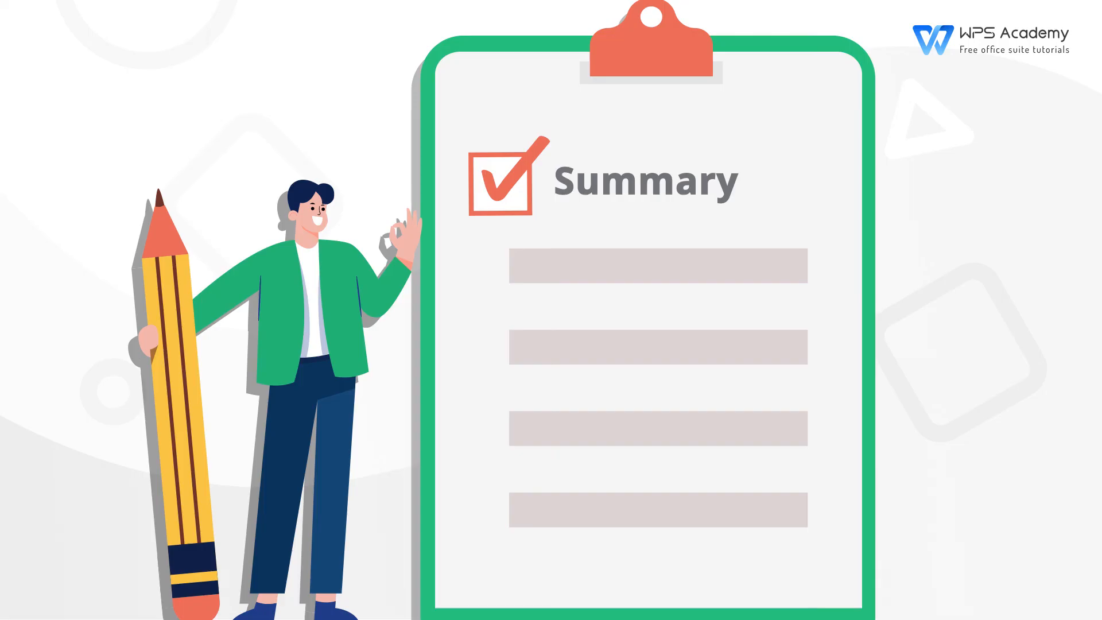